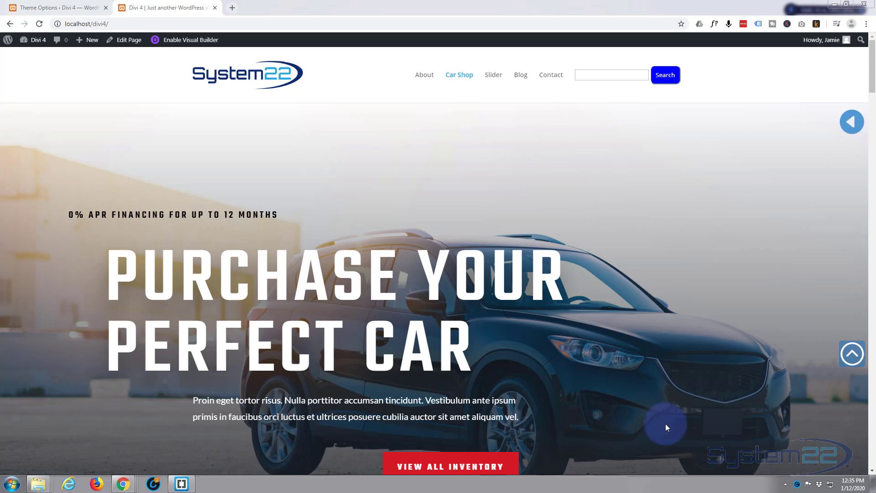
Test the scroll-up arrow button by moving down to New Inventory and returning to the page's top
left_click(732, 319)
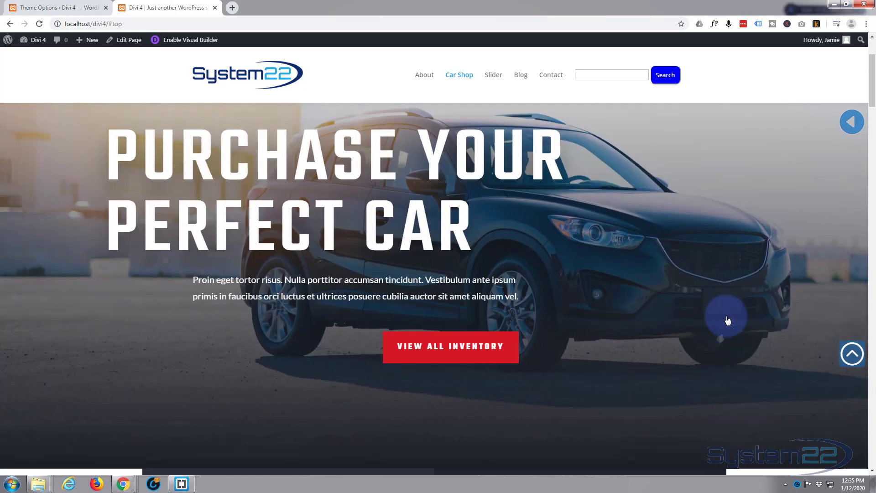
scroll(730, 321, "down", 16)
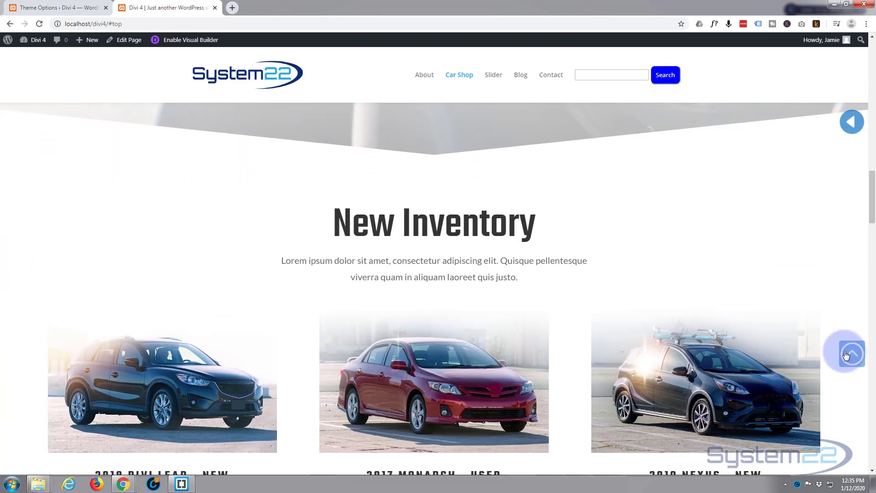
left_click(846, 355)
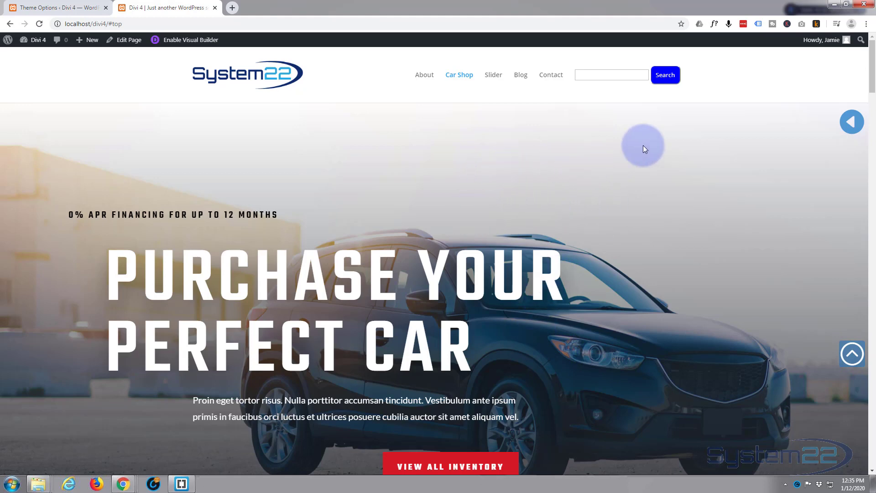
Open and close the slide-out sale blurb twice, and examine its fixed arrow tab along the length of the page
left_click(842, 124)
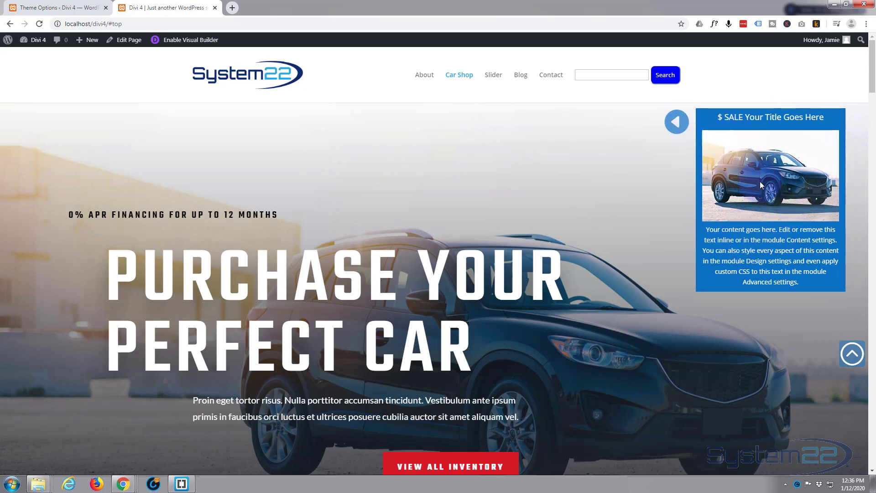
left_click(778, 219)
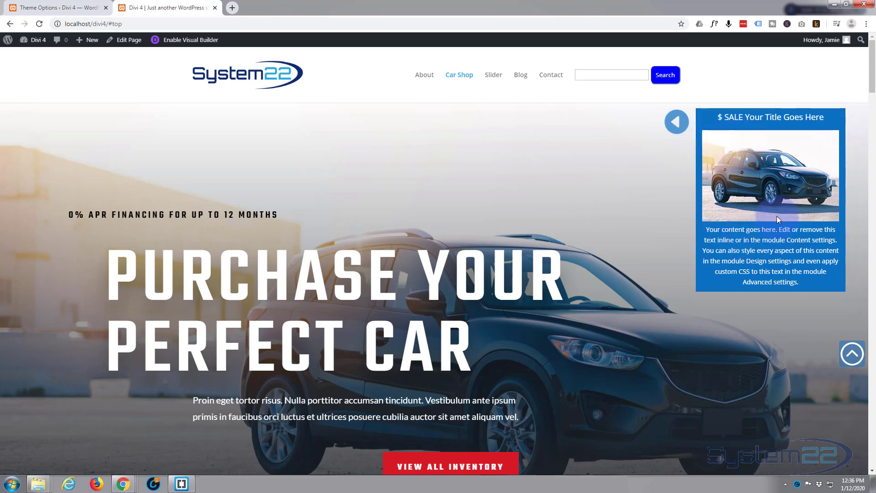
left_click(626, 189)
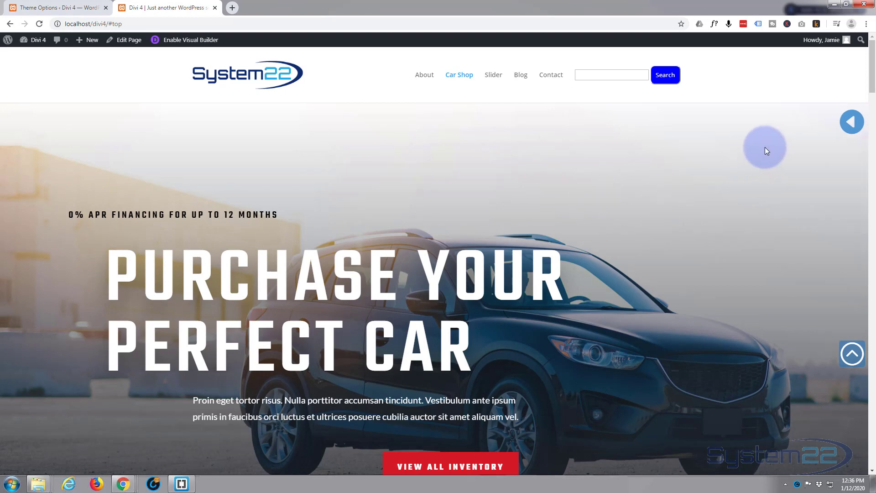
left_click(850, 122)
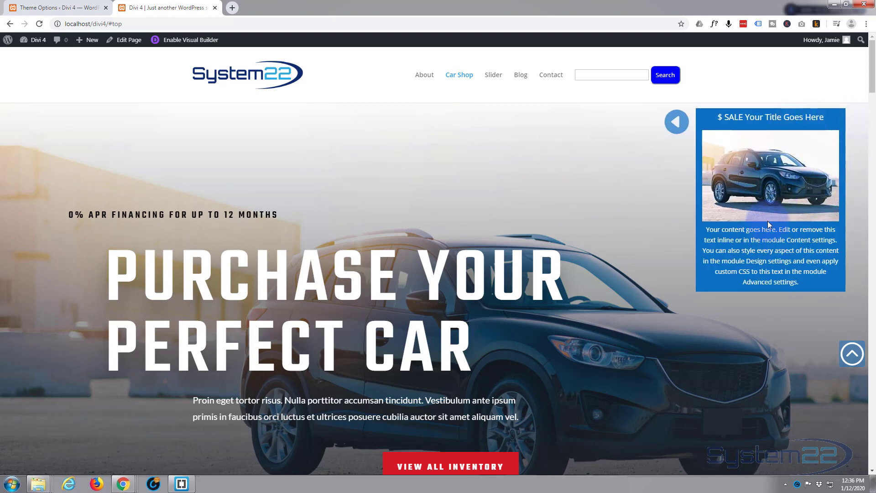
left_click(634, 186)
scroll(599, 185, "down", 10)
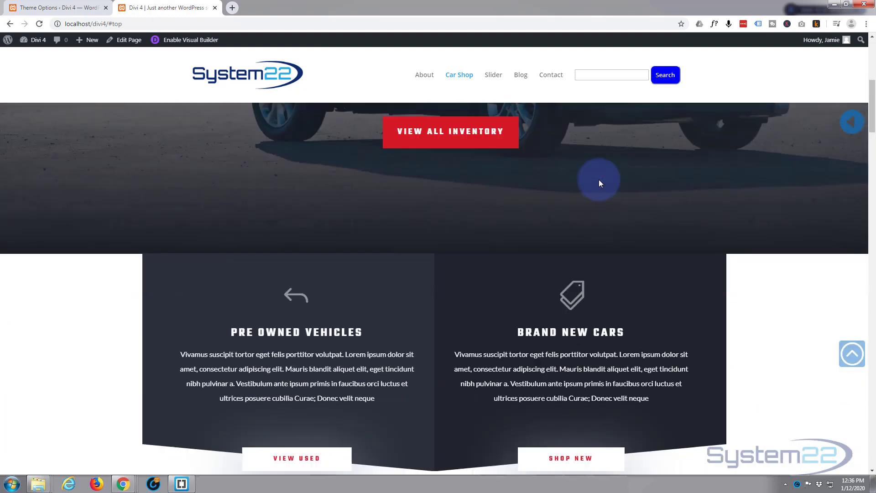
scroll(598, 180, "down", 18)
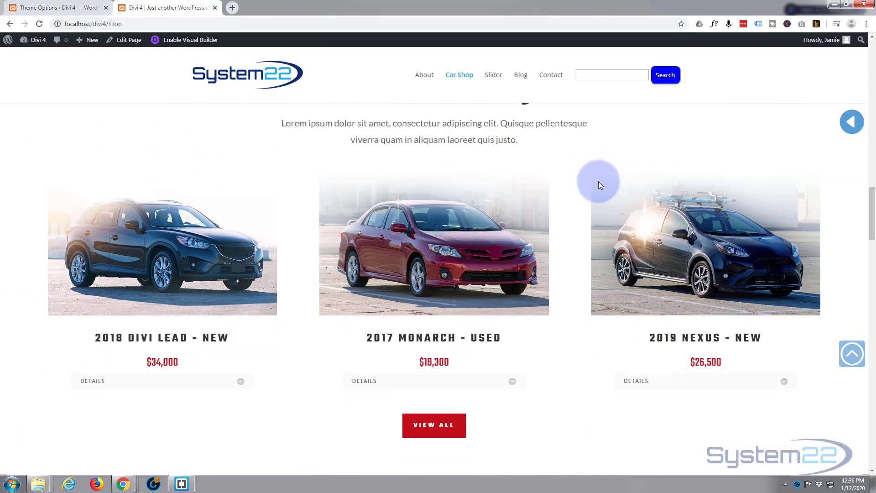
scroll(599, 184, "down", 7)
scroll(599, 185, "up", 10)
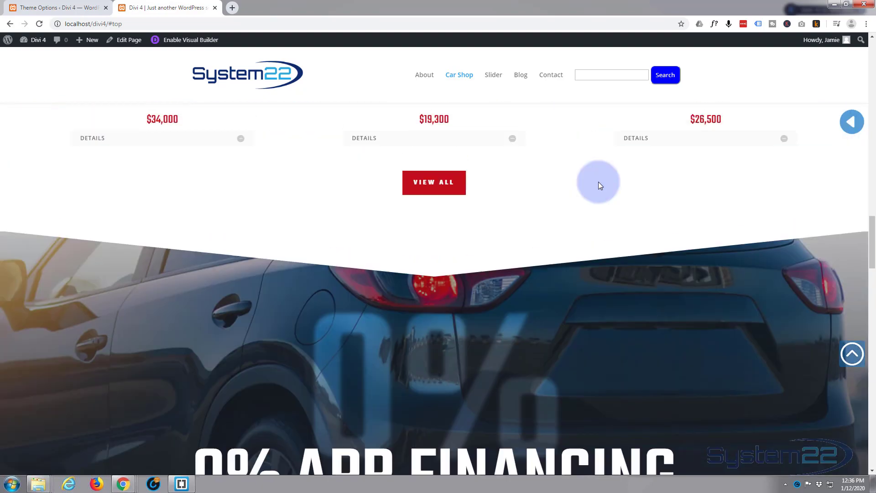
scroll(599, 185, "up", 15)
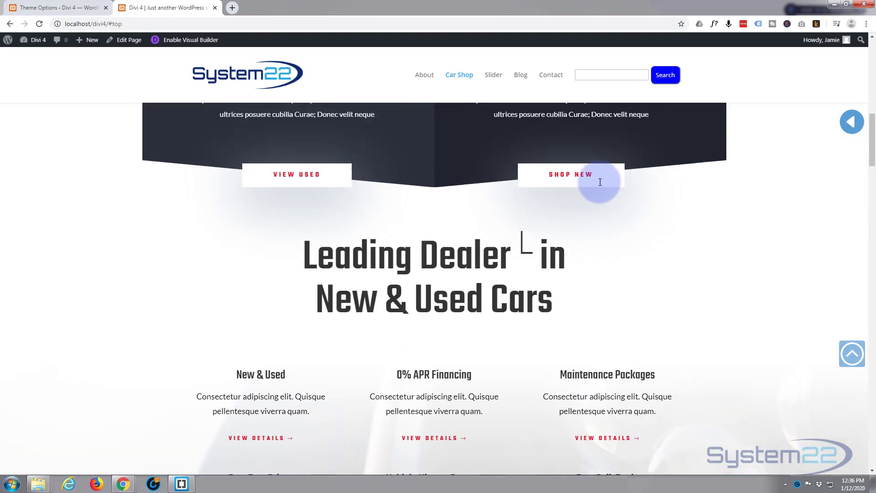
scroll(600, 185, "up", 8)
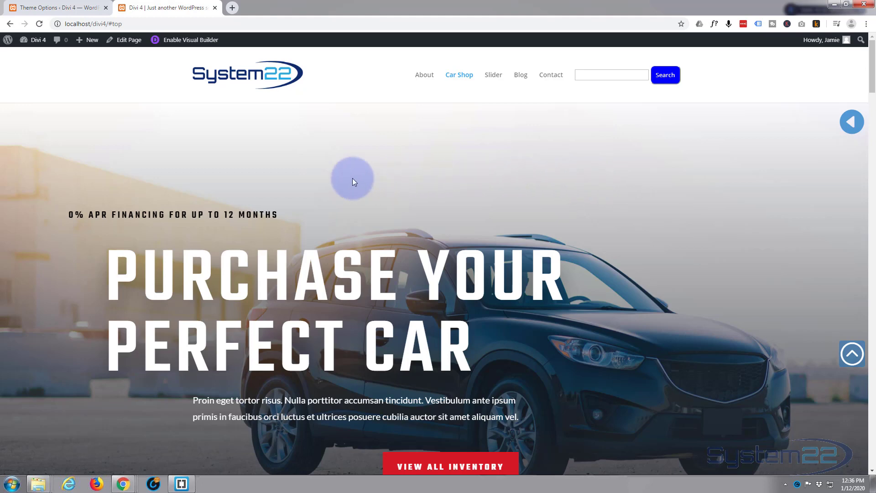
Launch the Visual Builder for the page, and delete both .sblb rules from the Divi theme options' Custom CSS, saving the changes
left_click(186, 42)
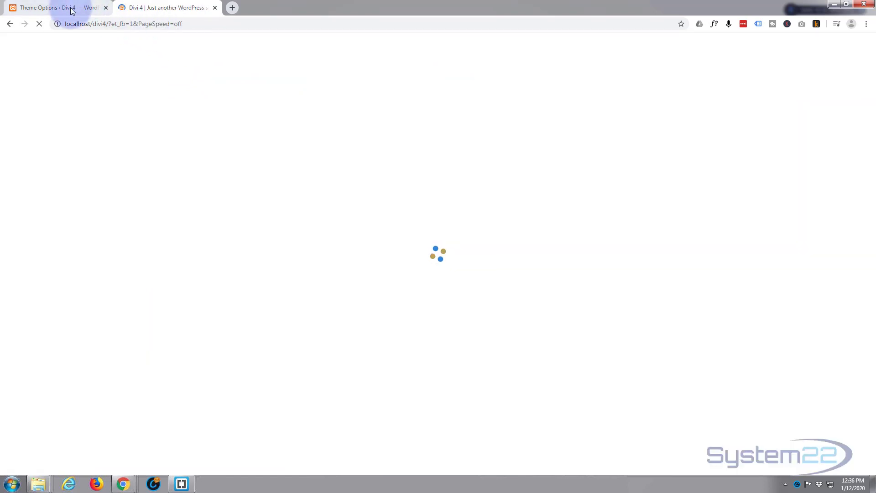
left_click(70, 8)
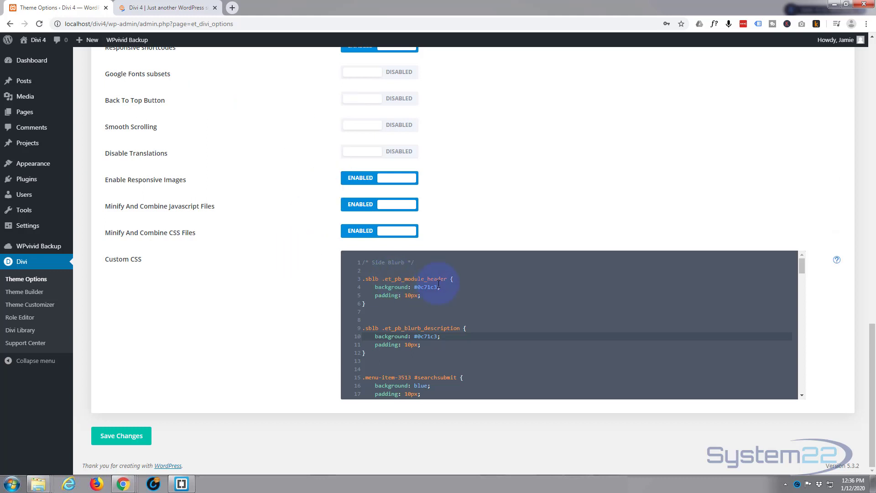
left_click(365, 279)
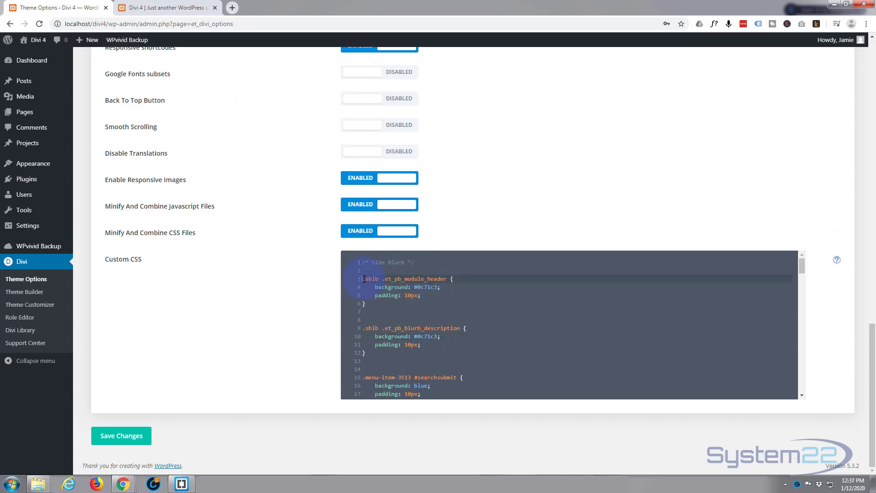
left_click_drag(364, 278, 424, 343)
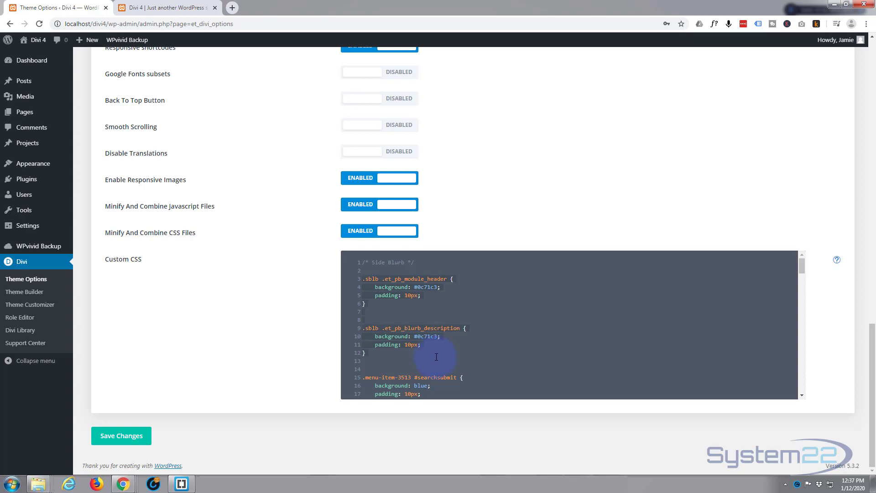
key("BackSpace")
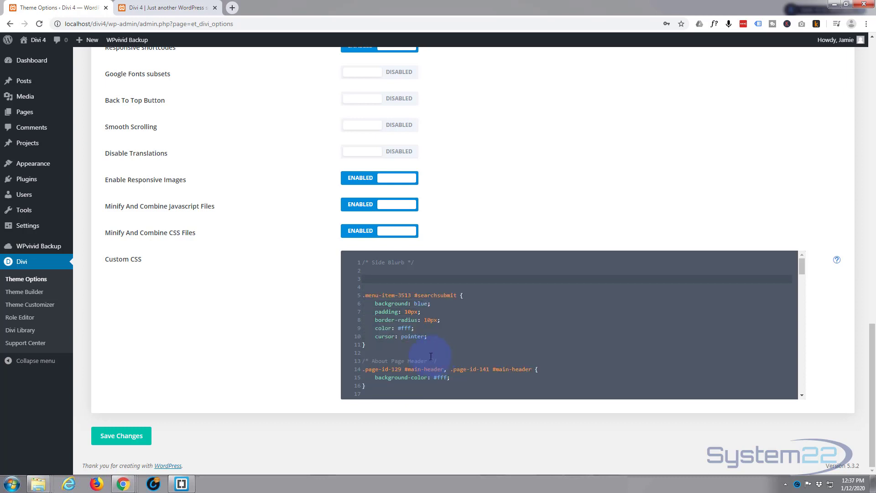
left_click(133, 433)
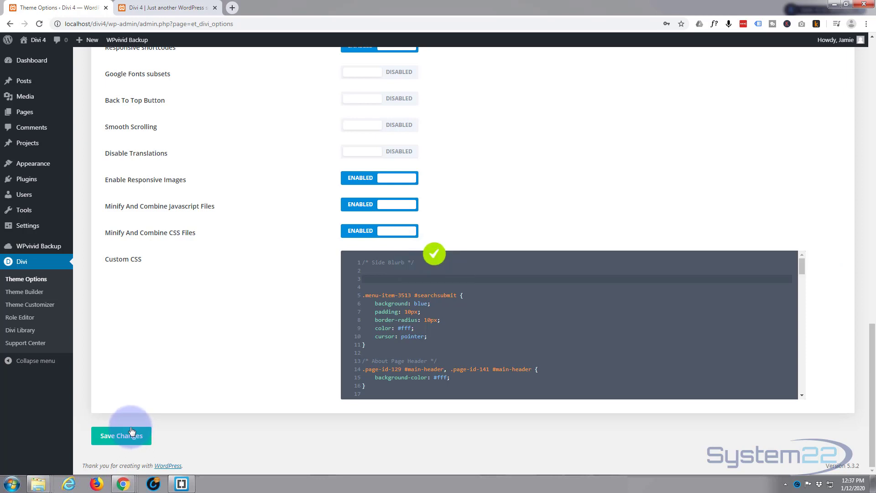
In the builder's wireframe view, delete the two blurb sections at the end of the page
left_click(169, 10)
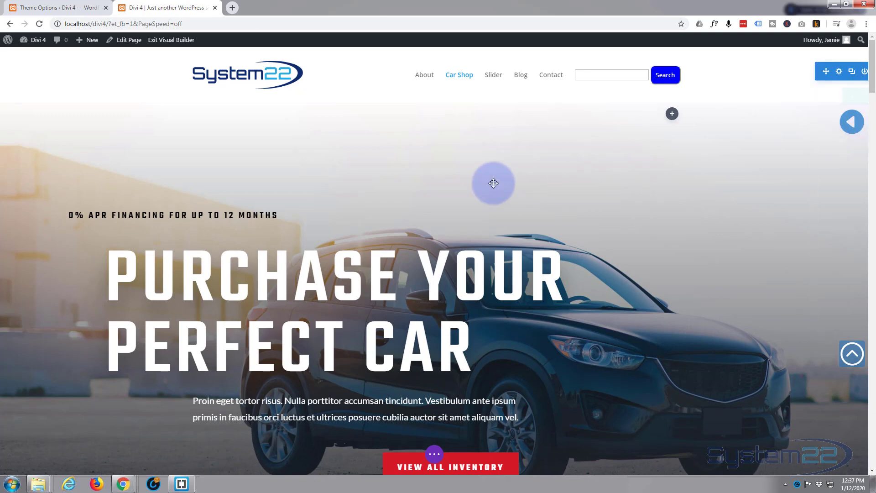
mouse_move(488, 182)
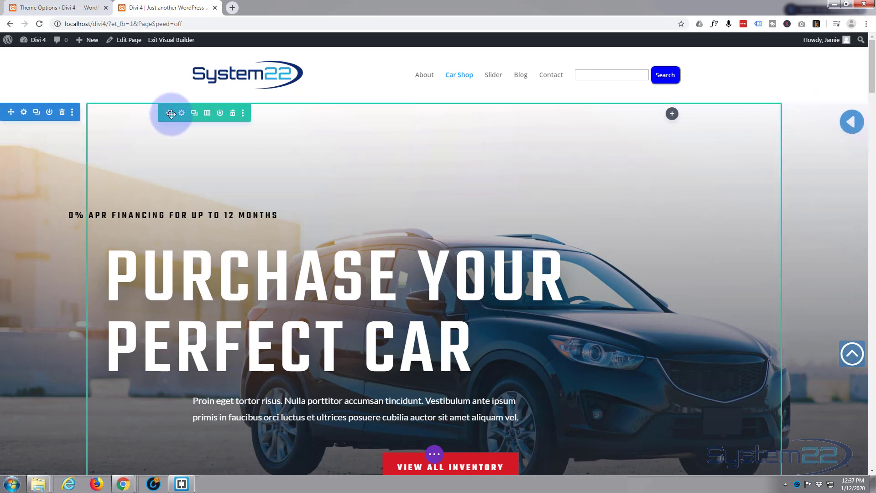
left_click(435, 456)
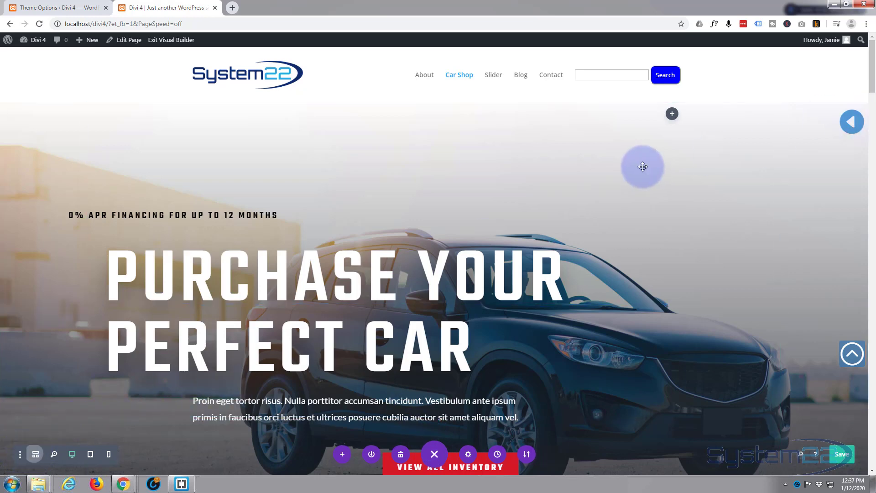
scroll(427, 262, "down", 15)
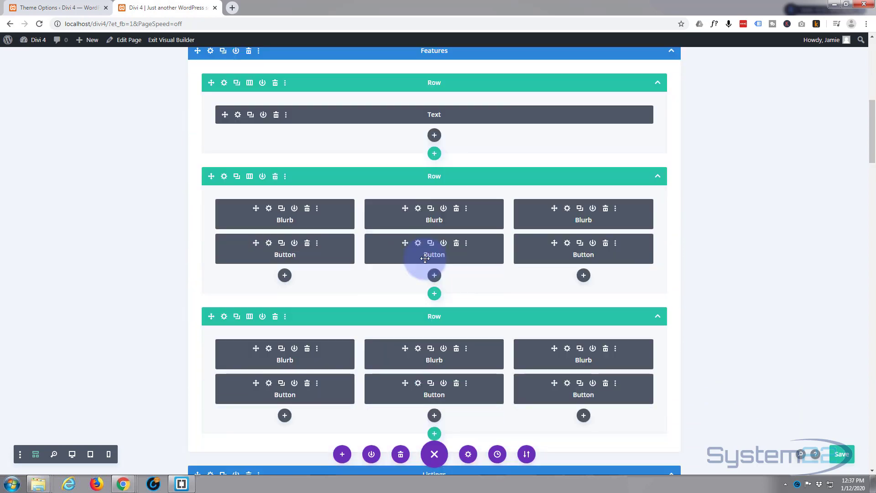
scroll(424, 257, "down", 15)
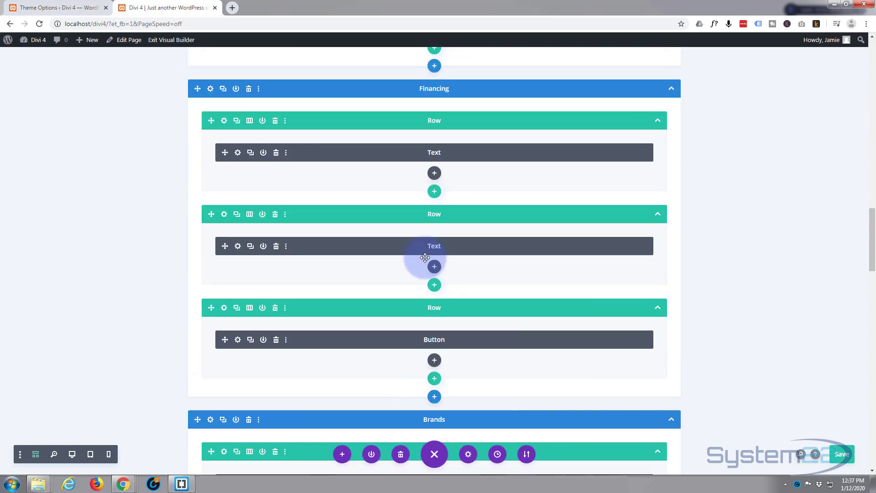
scroll(425, 258, "down", 15)
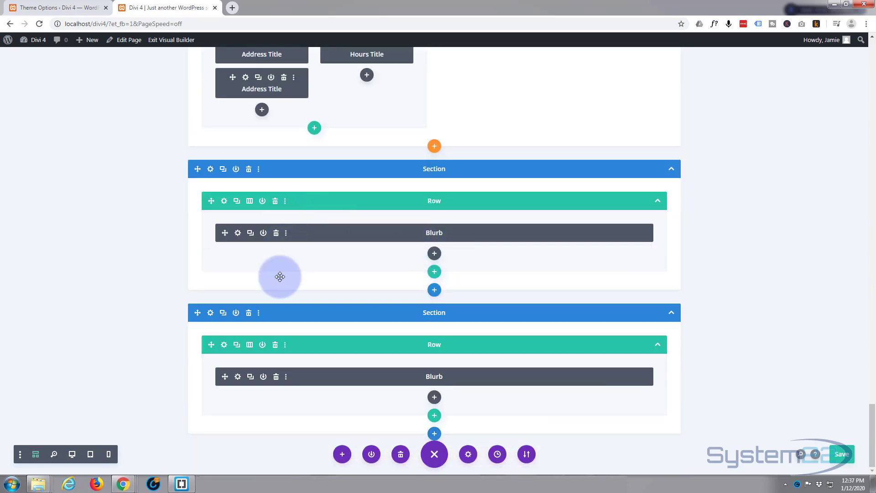
left_click(249, 314)
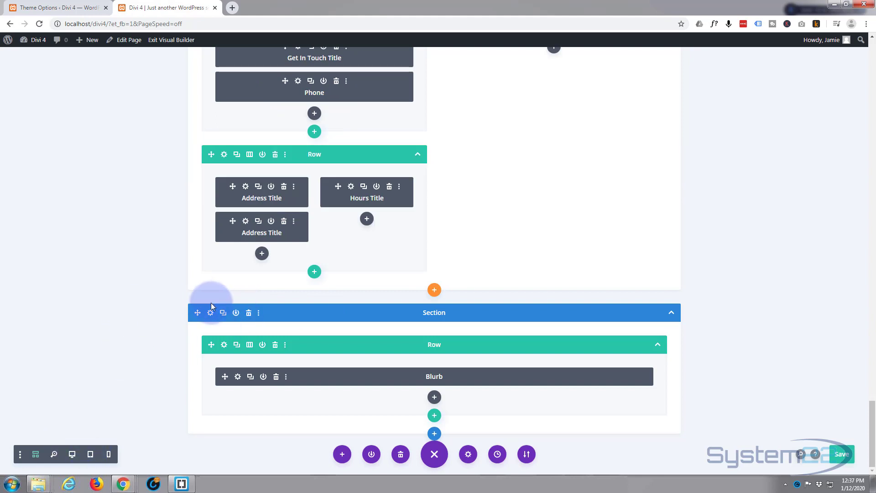
left_click(249, 314)
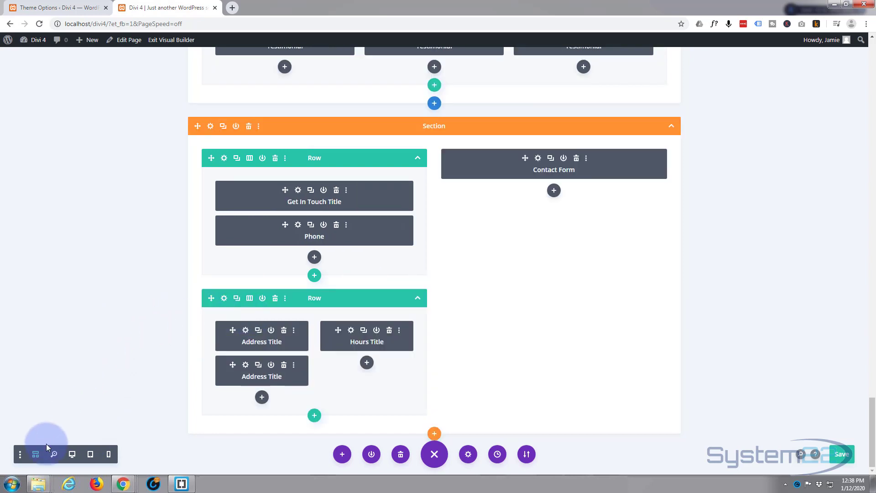
Return to desktop view and insert a regular section with a single-column row between the contact section and the footer
left_click(73, 455)
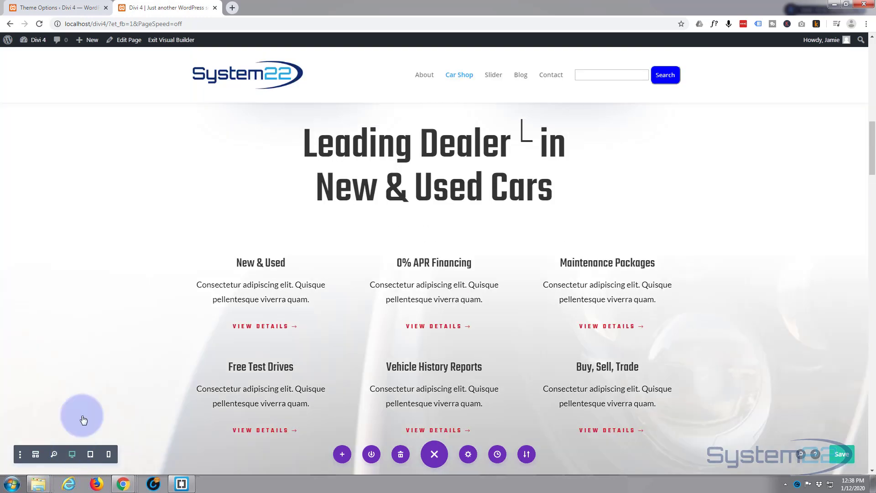
scroll(76, 234, "down", 1)
scroll(76, 235, "down", 4)
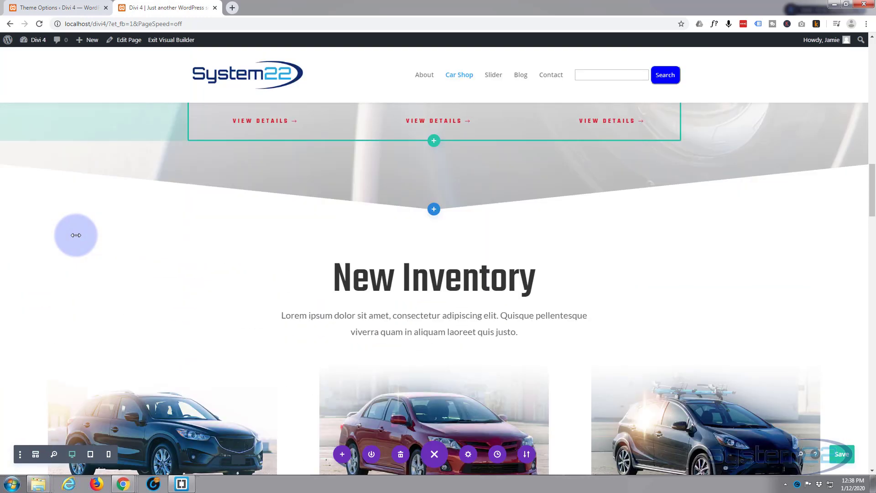
scroll(76, 235, "down", 12)
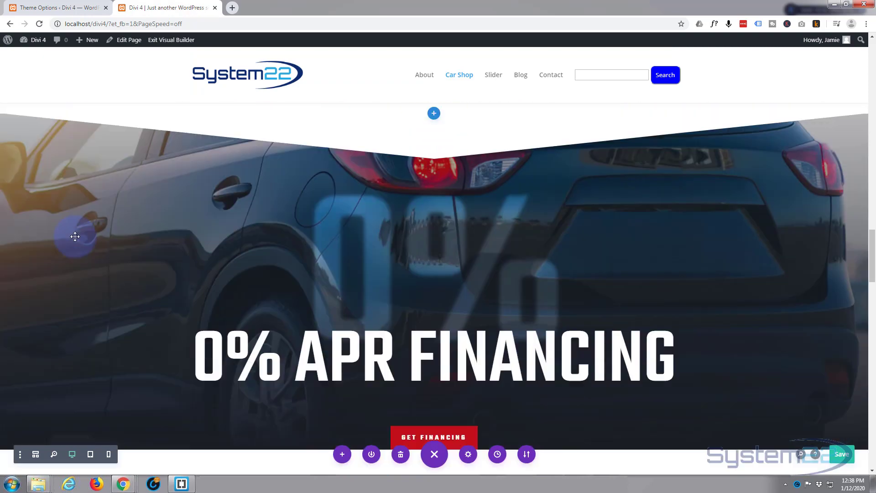
scroll(75, 236, "down", 15)
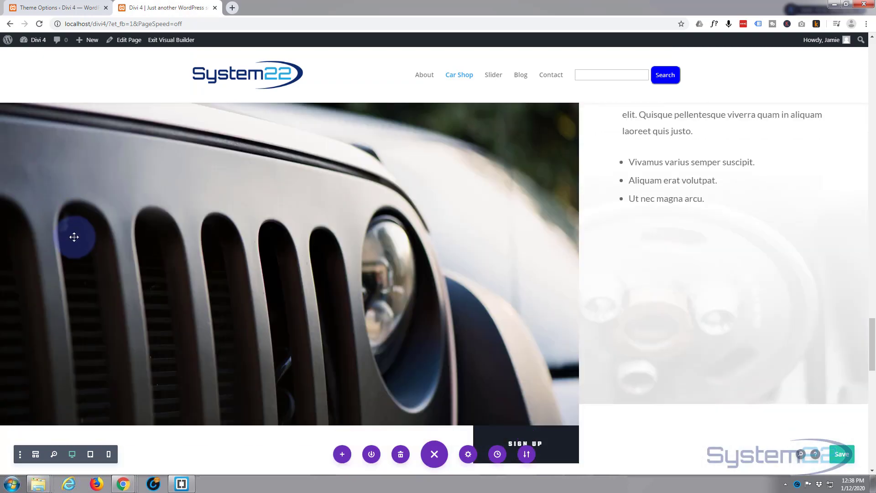
scroll(74, 237, "down", 10)
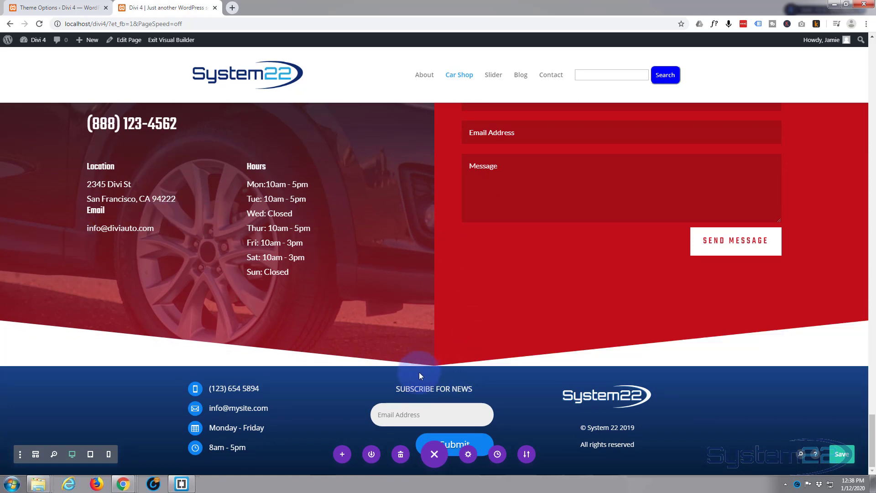
mouse_move(420, 367)
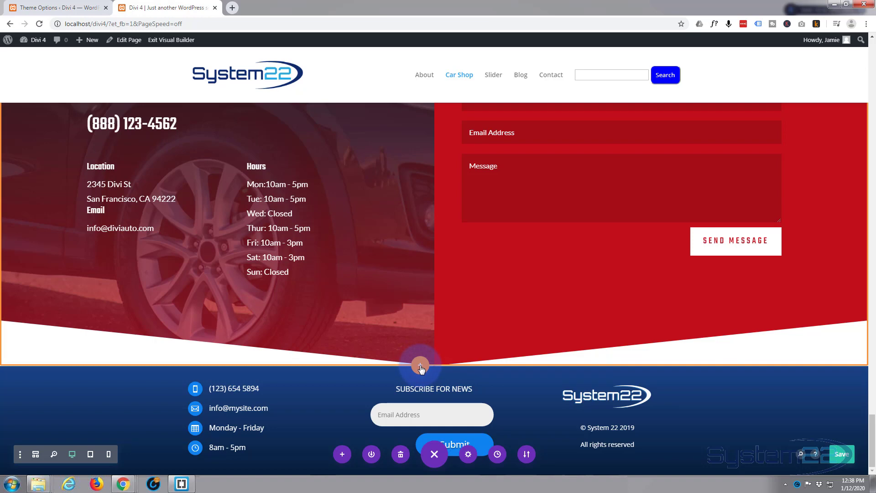
left_click(420, 366)
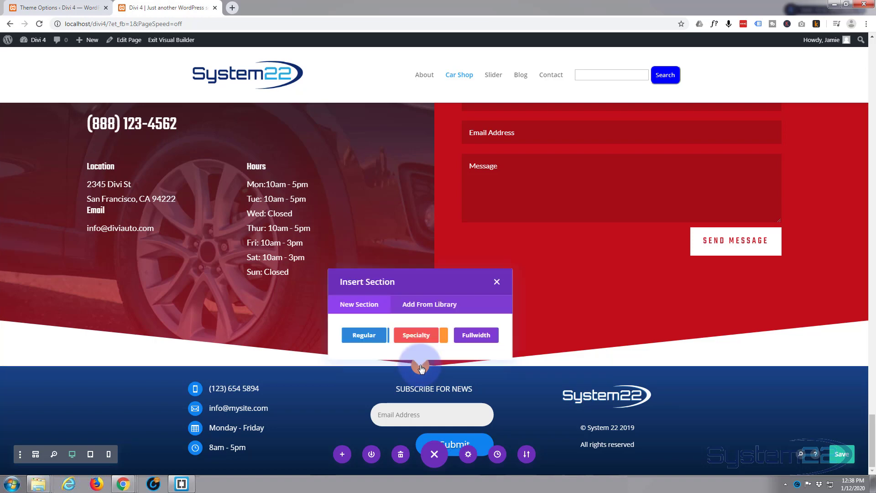
left_click(365, 334)
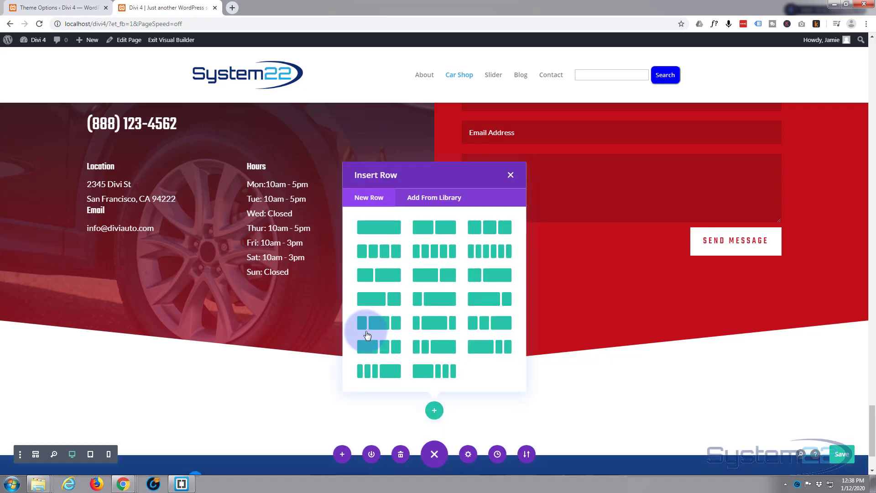
left_click(380, 233)
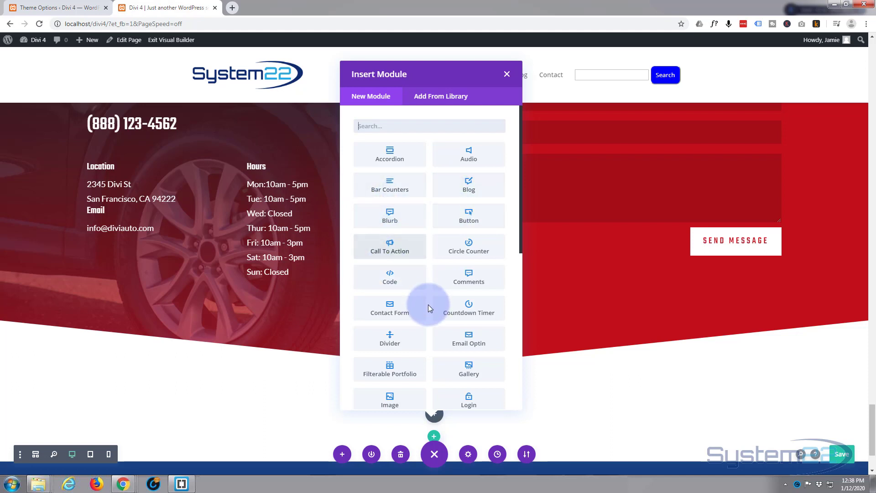
Add a Blurb module to the new row and insert "$ SALE" in front of its placeholder title
left_click(391, 215)
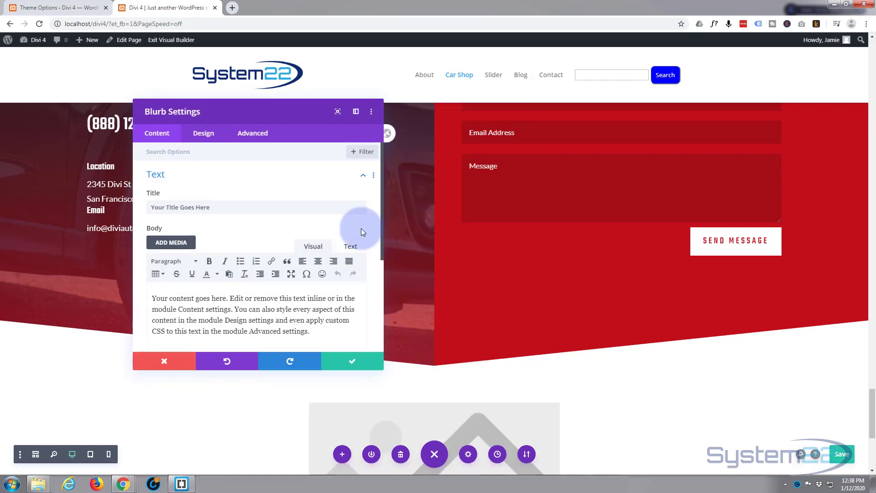
scroll(90, 356, "down", 1)
scroll(90, 356, "down", 2)
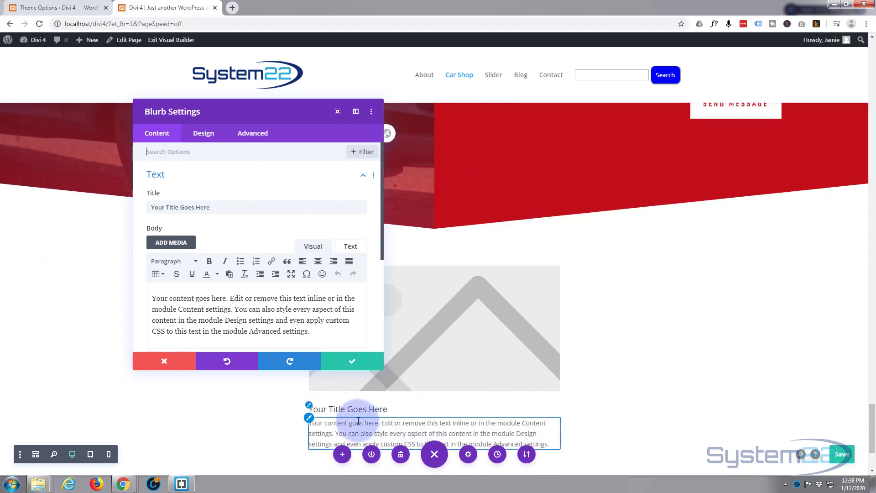
left_click(152, 208)
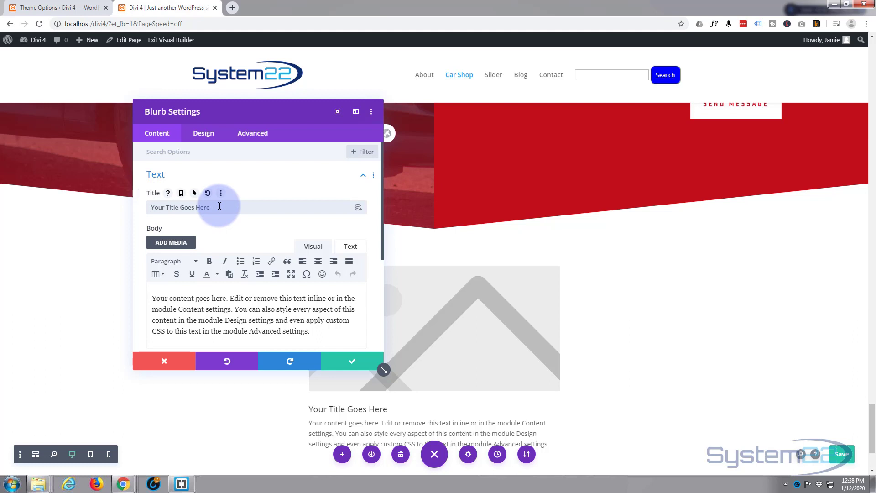
type("$ SALE")
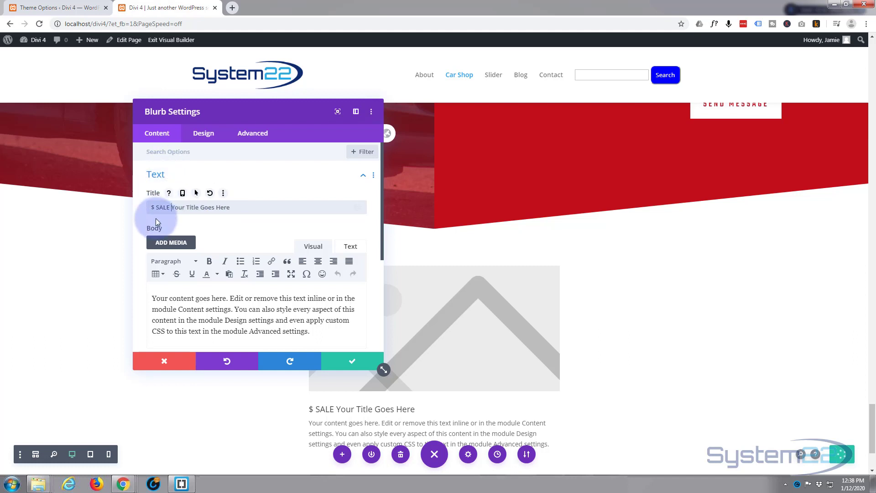
mouse_move(225, 228)
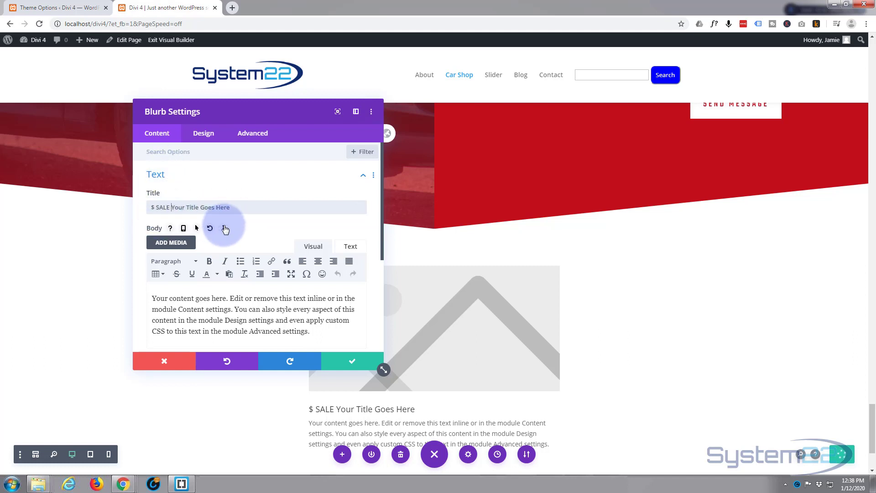
Replace the blurb's image with an icon, choosing the solid circle with a left-pointing triangle
scroll(225, 229, "down", 1)
scroll(214, 264, "down", 1)
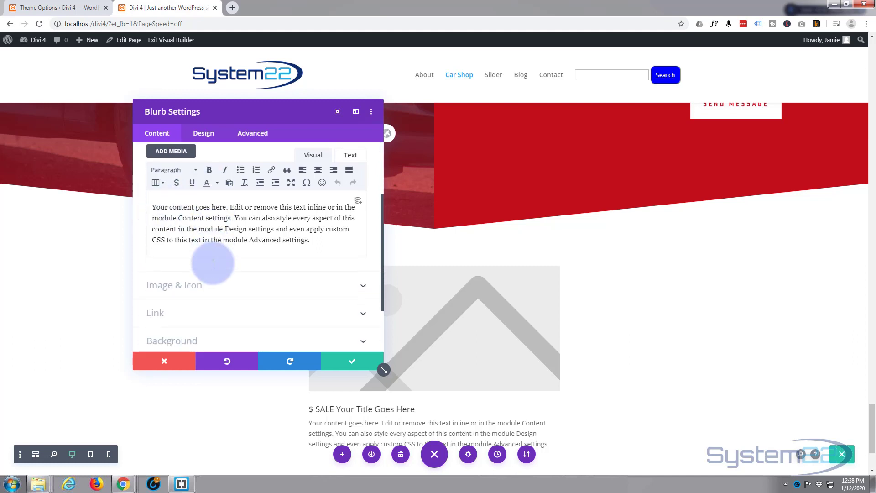
scroll(213, 263, "down", 1)
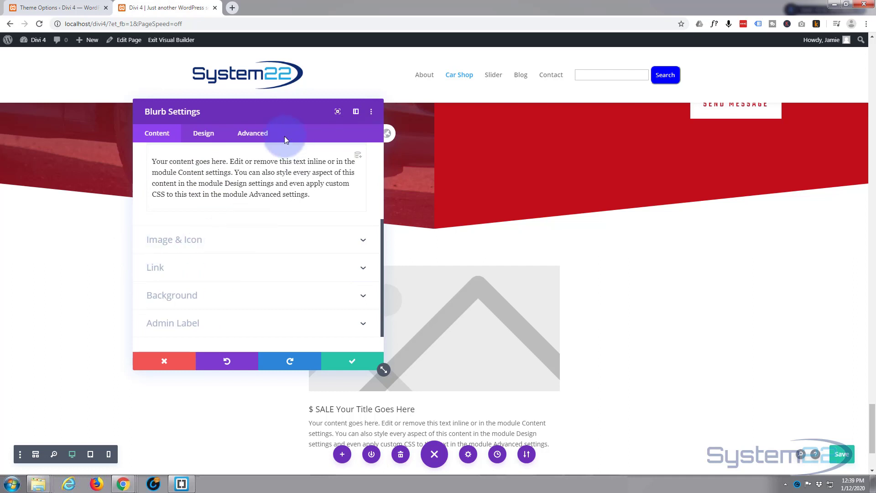
left_click_drag(280, 112, 187, 135)
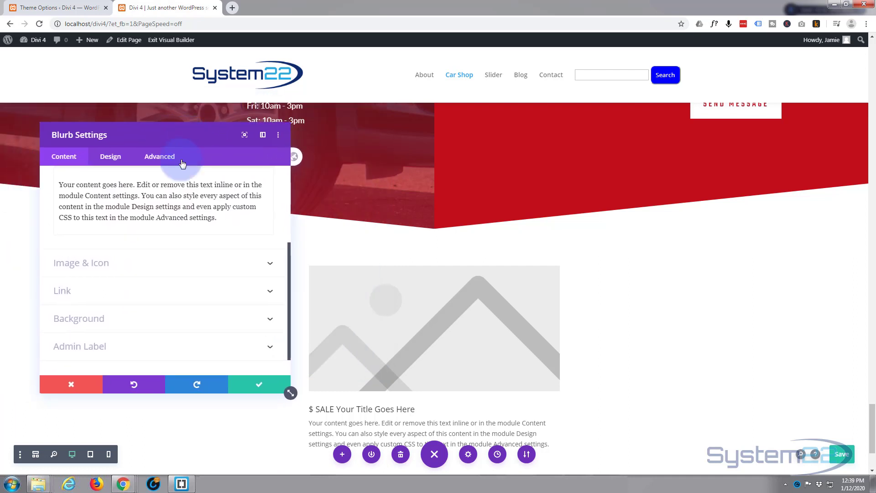
left_click(131, 264)
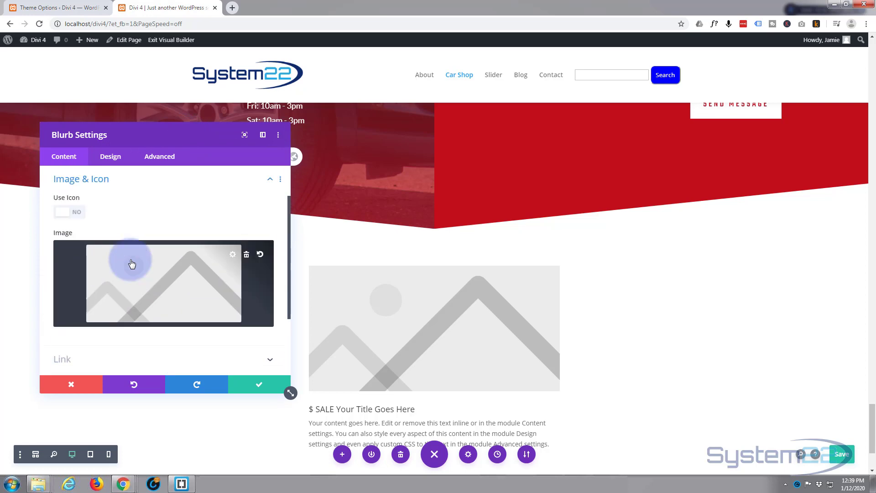
left_click(73, 213)
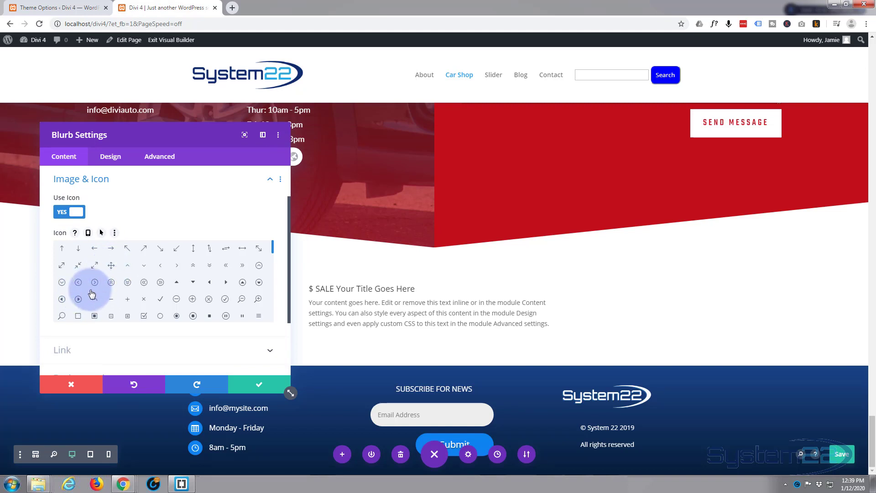
scroll(81, 286, "down", 5)
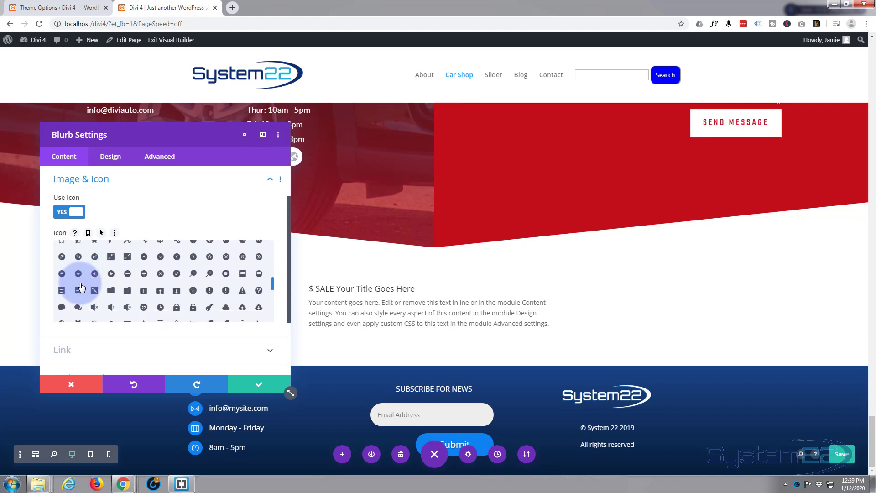
scroll(80, 287, "down", 1)
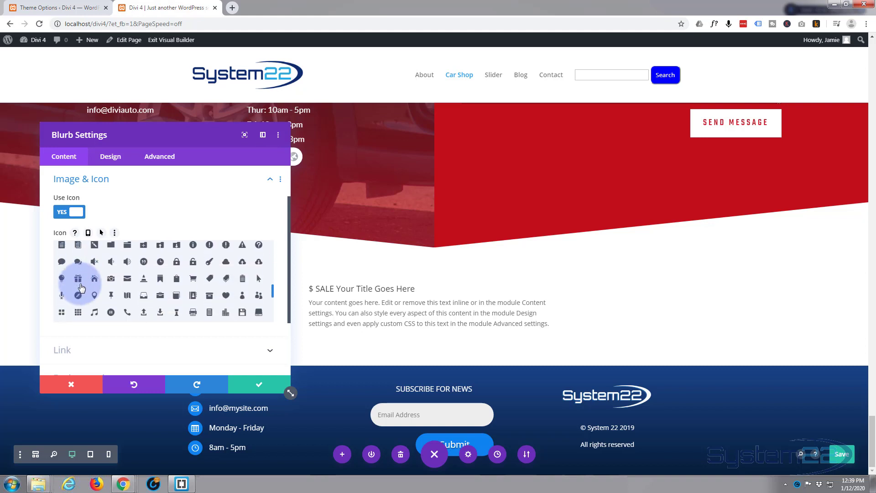
scroll(80, 286, "up", 3)
scroll(81, 286, "down", 1)
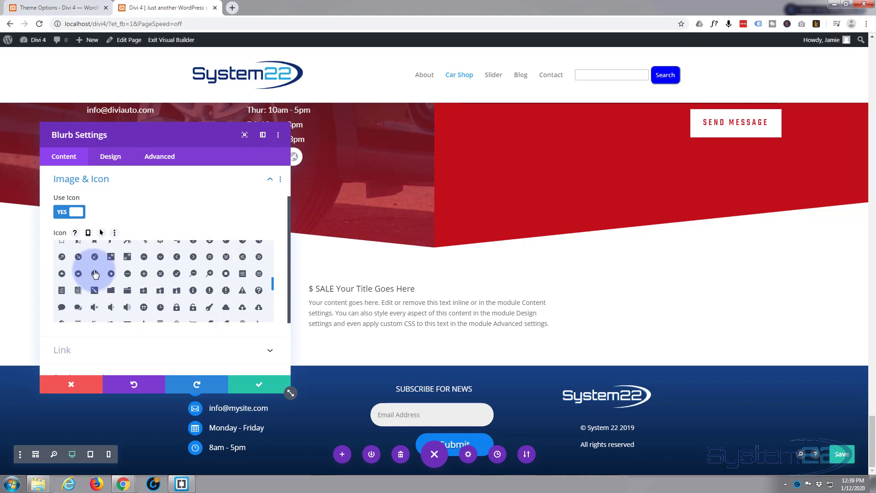
left_click(94, 274)
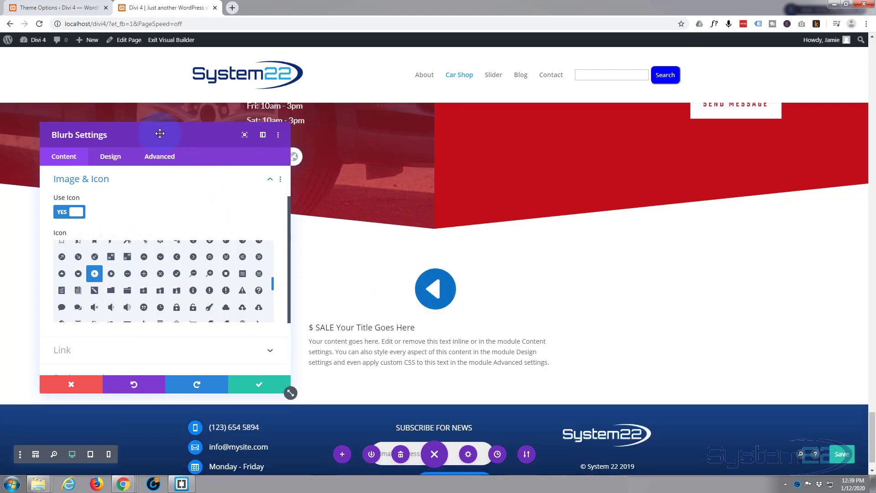
Set the blurb's image/icon placement to Left in its design settings
left_click_drag(160, 133, 104, 92)
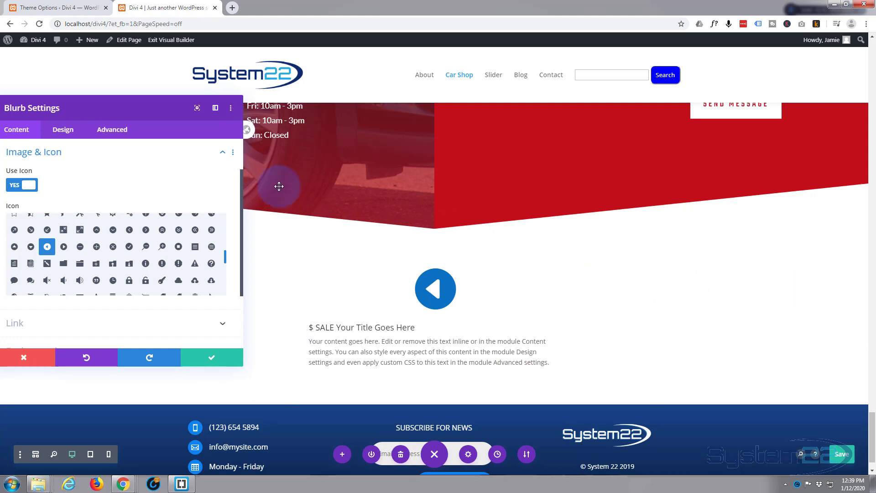
left_click_drag(148, 110, 180, 104)
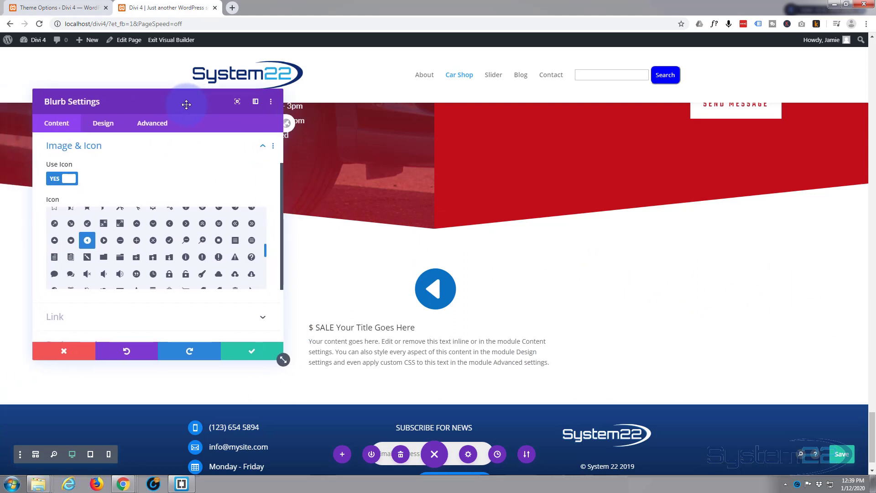
left_click(102, 127)
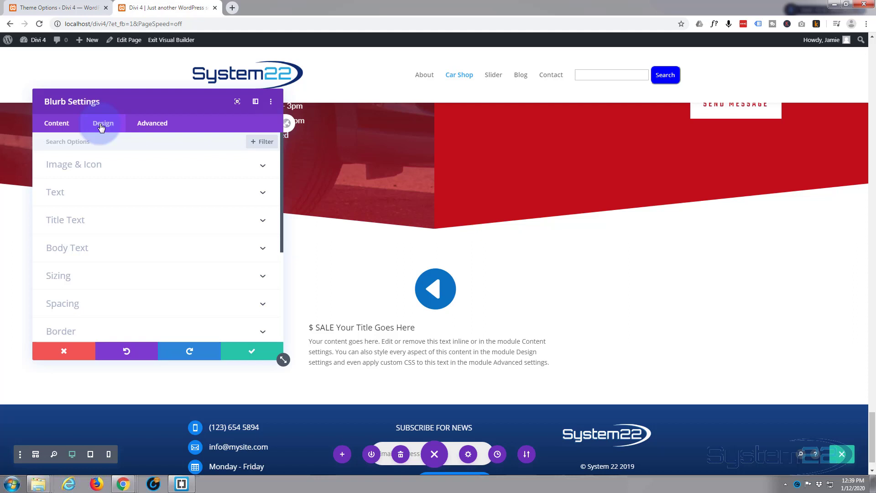
left_click(132, 168)
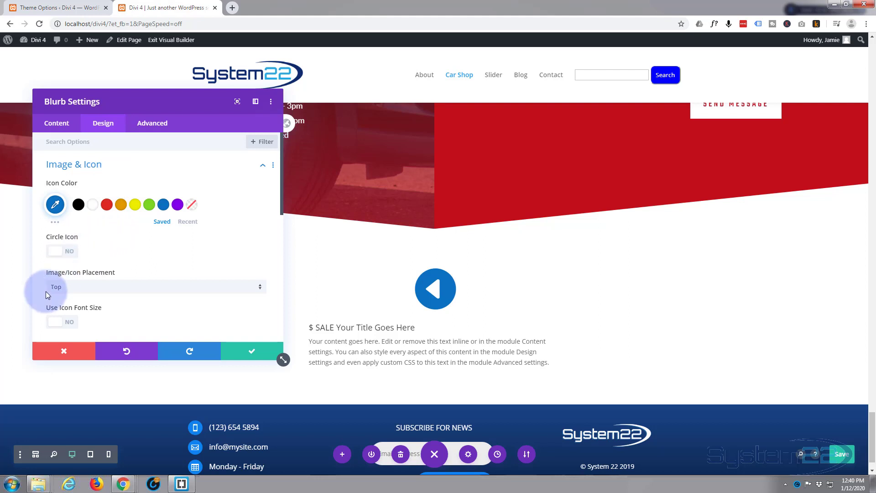
left_click(104, 292)
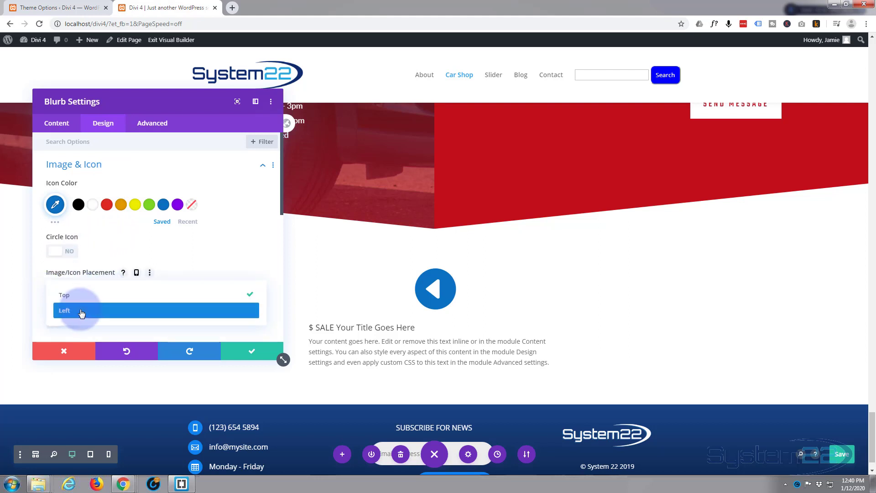
left_click(82, 311)
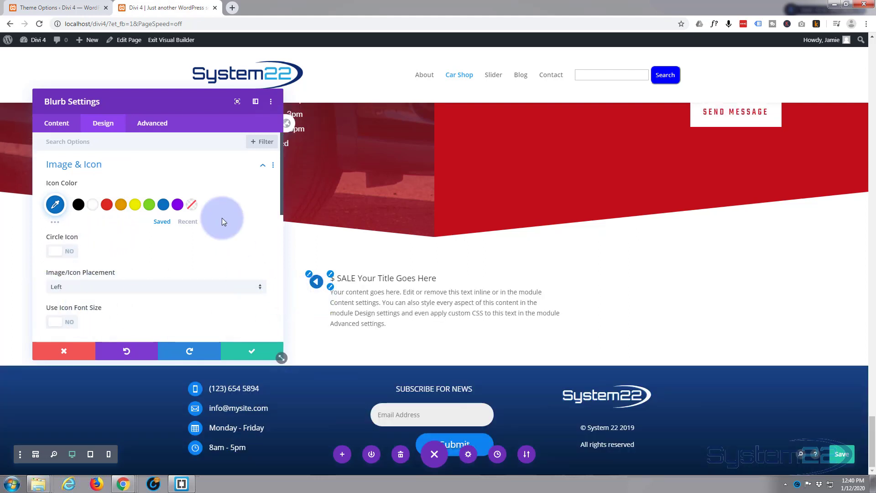
Enable a custom icon font size for the blurb's arrow and set it to 55px
left_click_drag(181, 101, 166, 90)
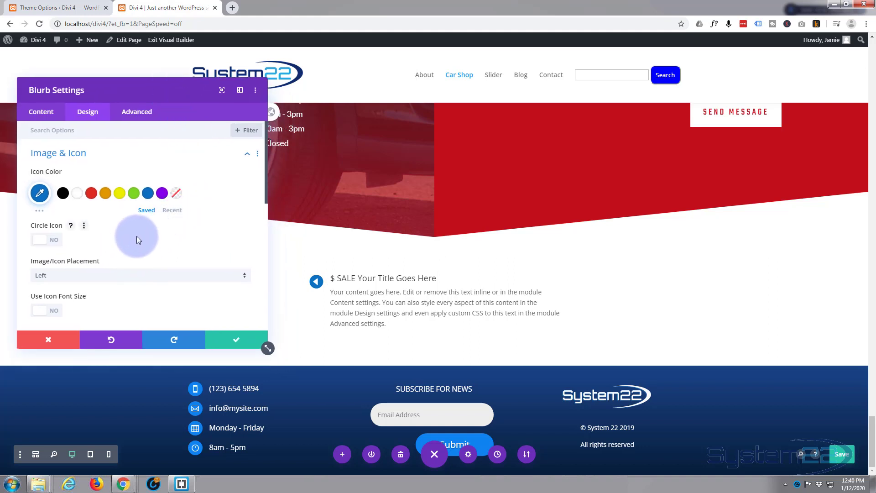
scroll(137, 240, "down", 1)
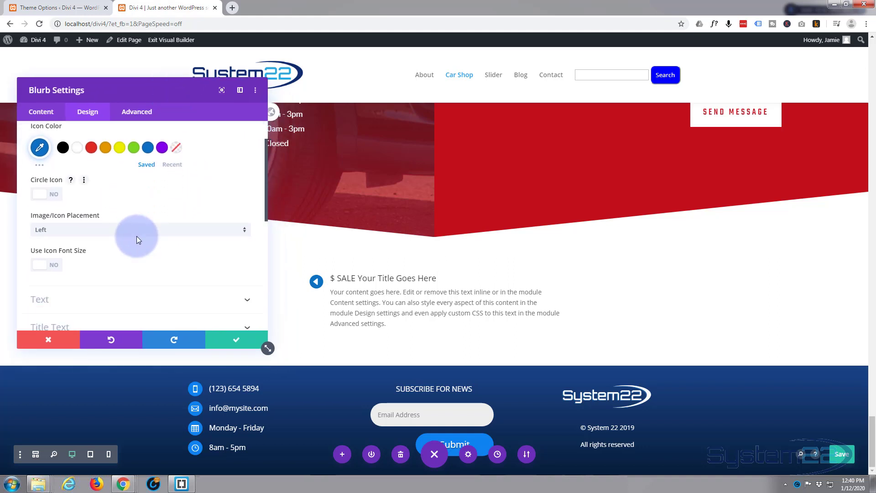
left_click(57, 266)
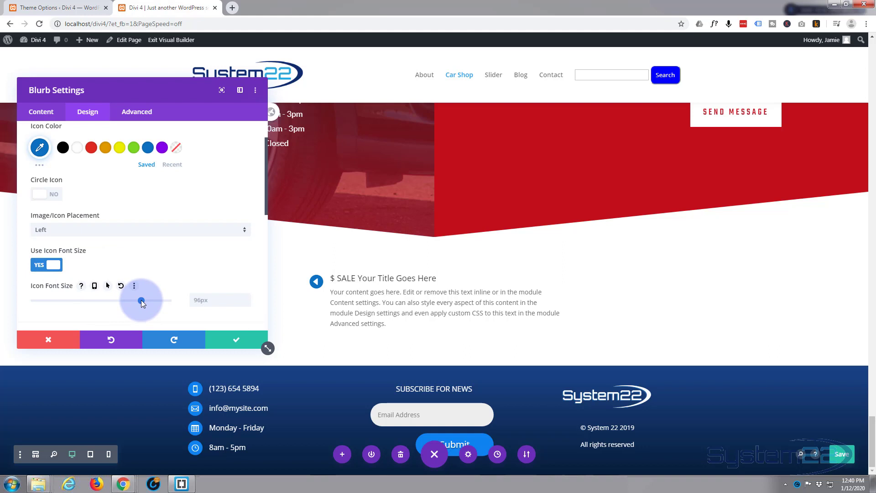
left_click_drag(141, 299, 95, 299)
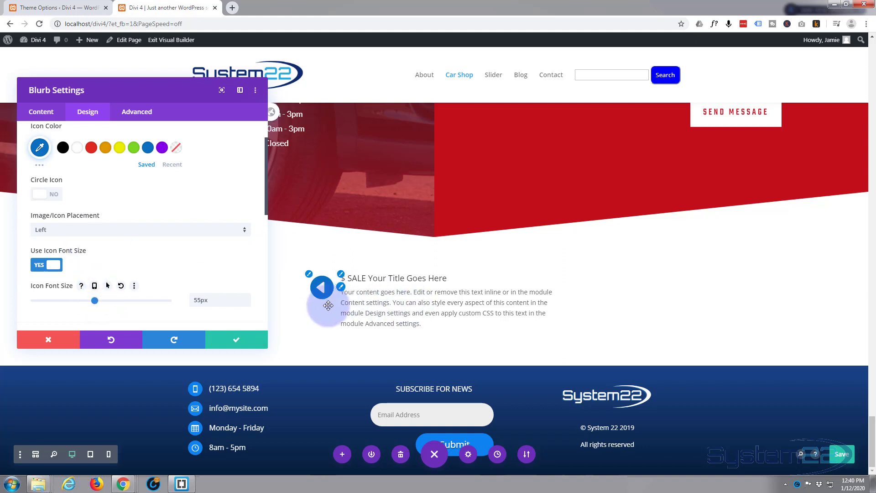
Make the blue arrow icon semi-transparent with the colour rgba(12,113,195,0.68)
left_click(40, 148)
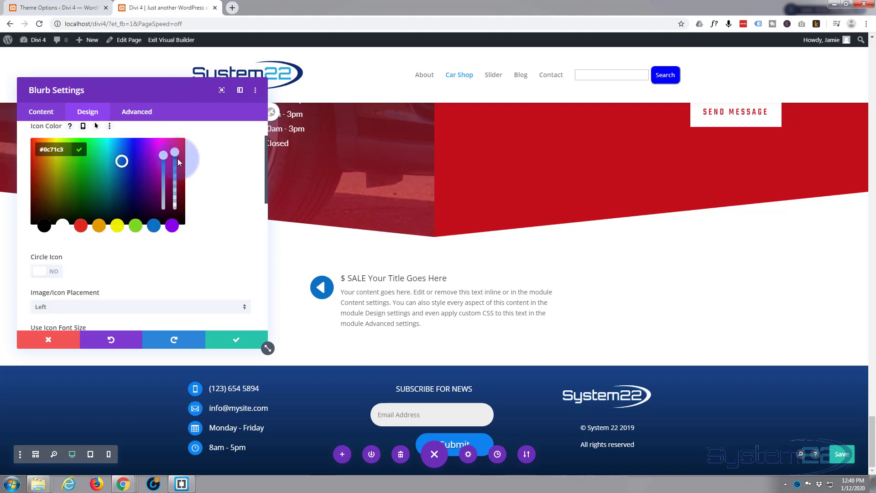
left_click_drag(177, 157, 171, 177)
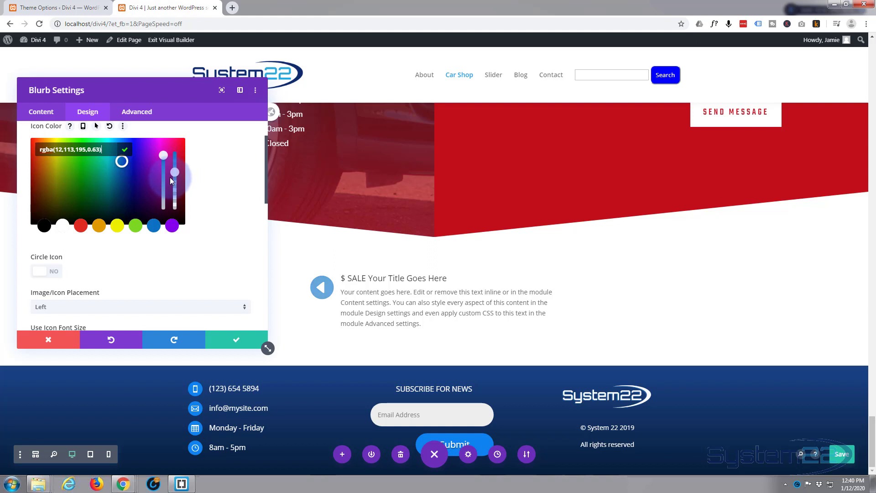
left_click_drag(170, 177, 176, 176)
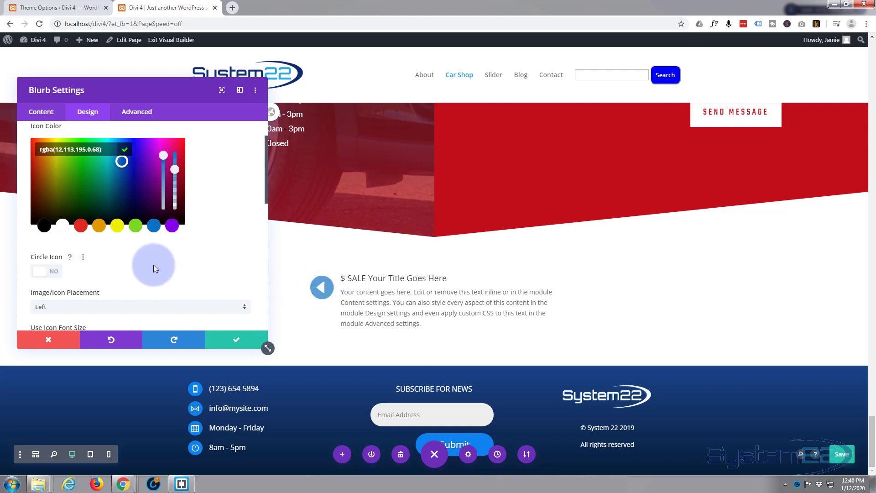
Review the blurb's remaining design options and its custom CSS fields, and save the blurb settings
scroll(199, 262, "down", 3)
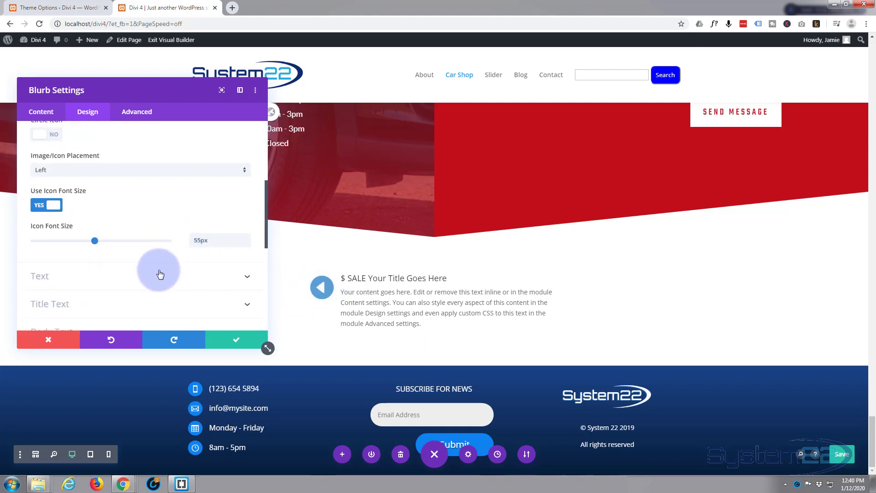
scroll(159, 274, "down", 2)
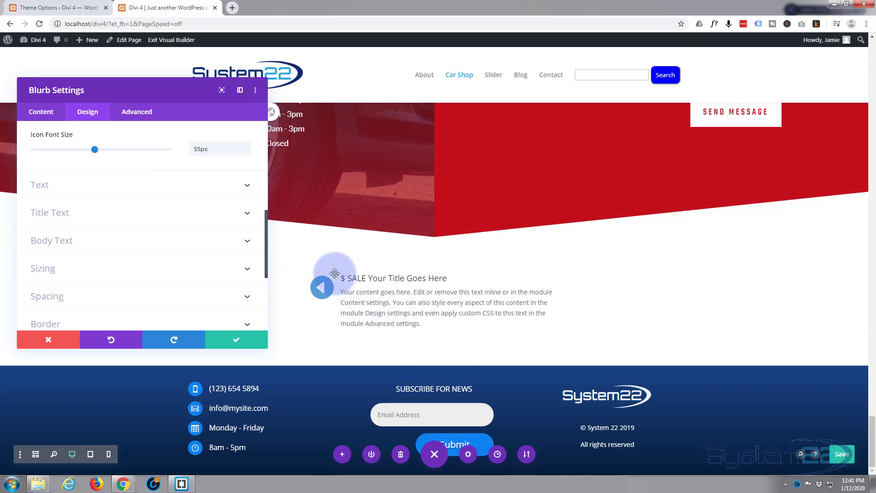
left_click(141, 114)
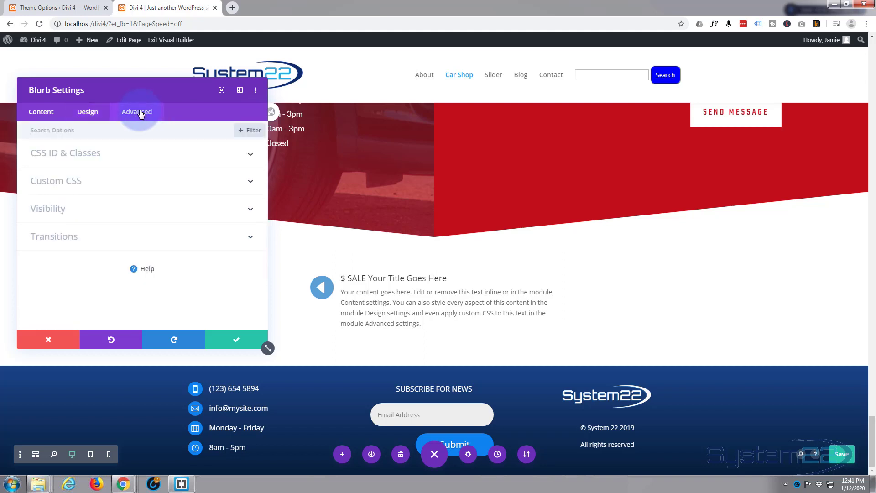
left_click(151, 185)
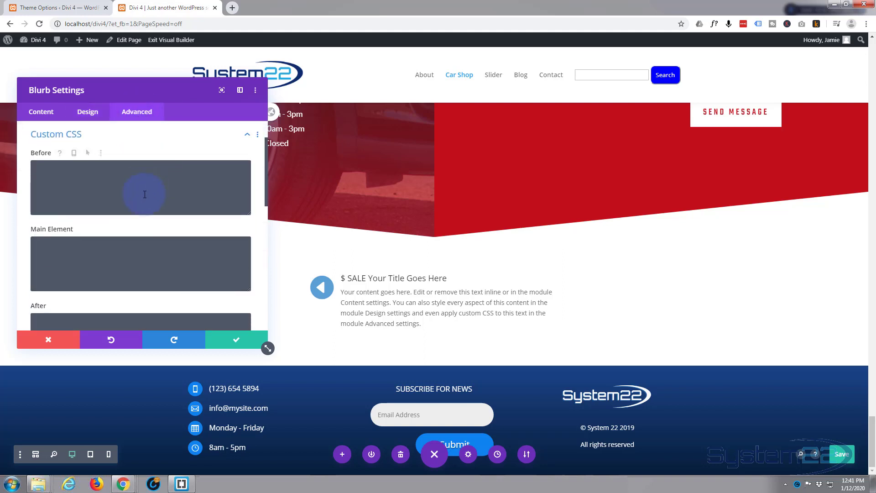
scroll(138, 206, "down", 3)
scroll(139, 205, "down", 3)
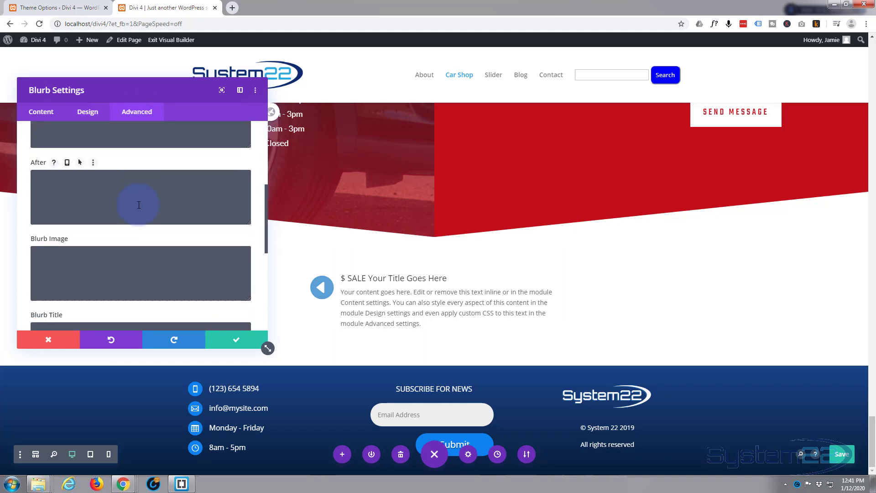
scroll(63, 258, "down", 2)
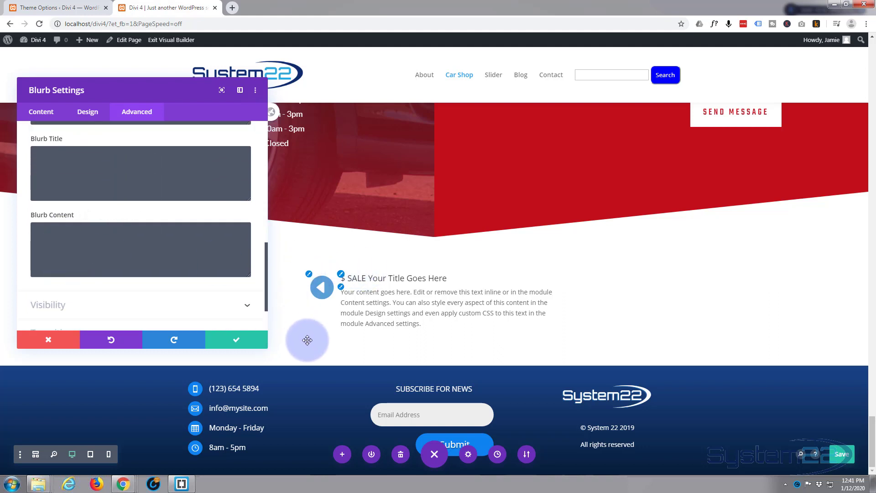
left_click(359, 303)
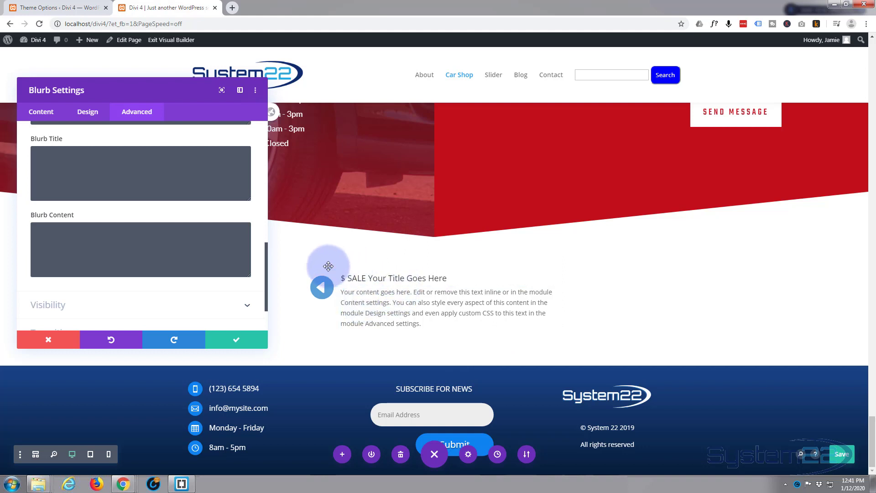
left_click(245, 346)
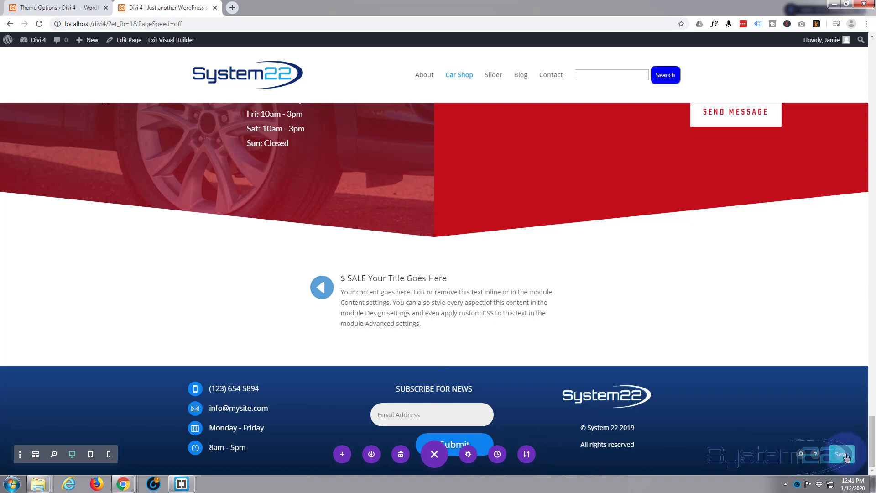
Exit the Visual Builder and inspect the sale blurb's title, selecting its h4 header element in the page code
left_click(170, 40)
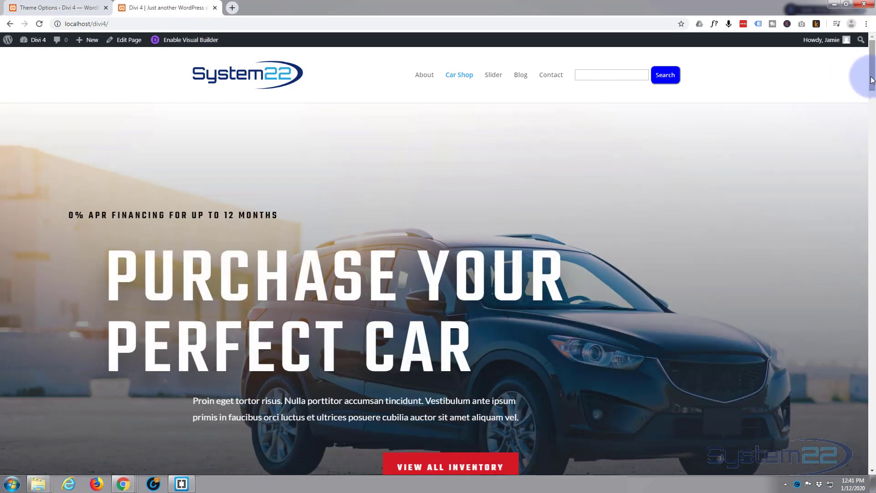
left_click_drag(872, 80, 872, 439)
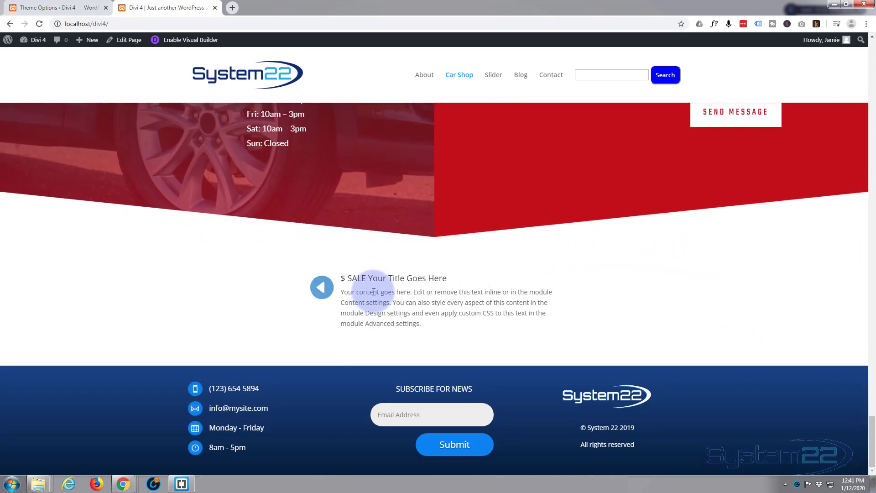
right_click(366, 276)
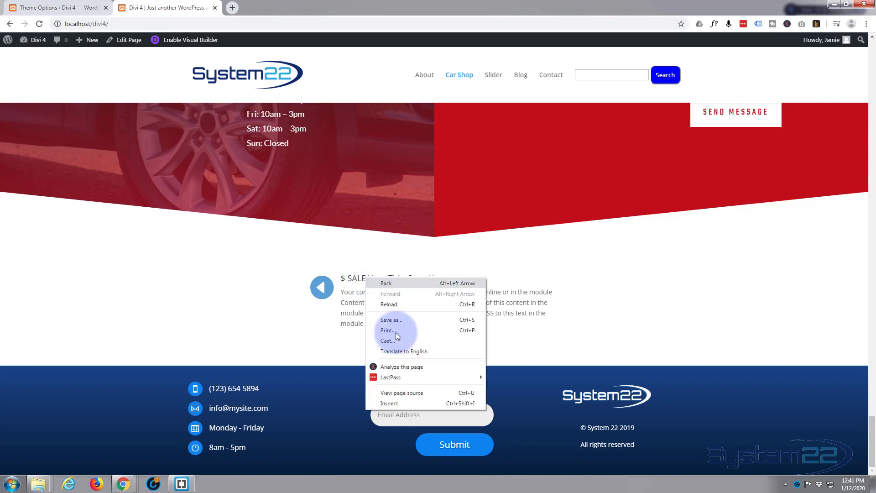
left_click(391, 402)
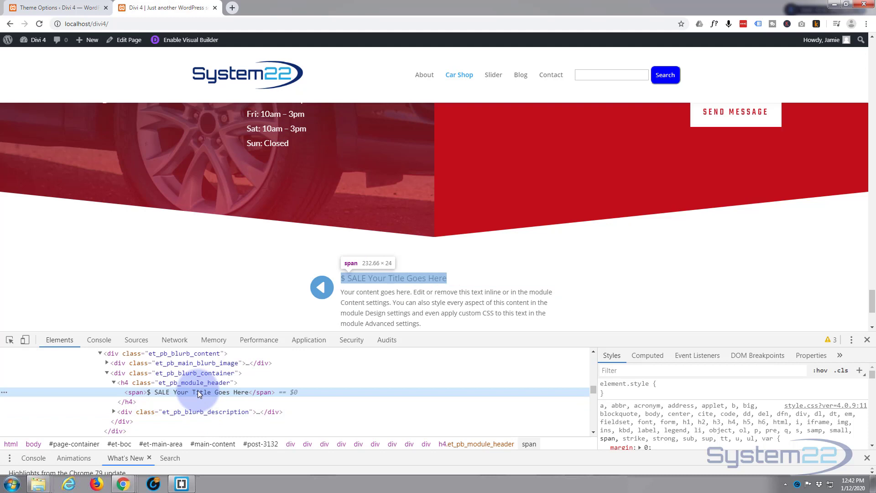
left_click(201, 383)
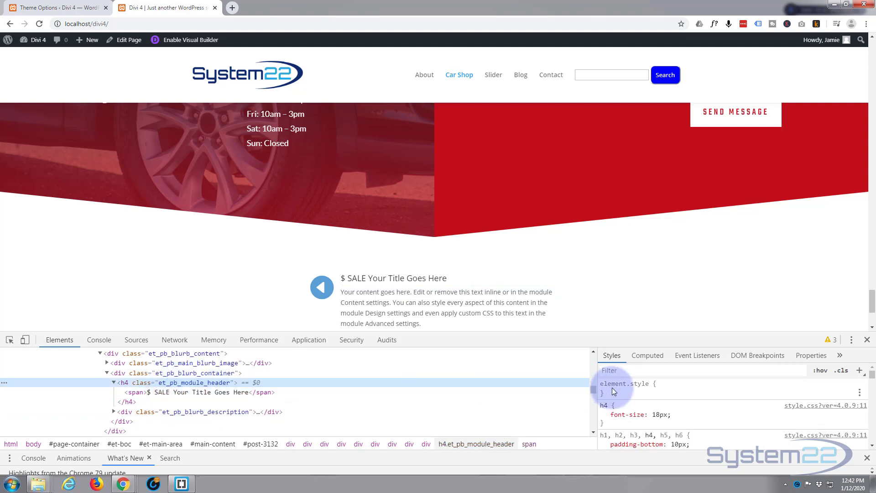
Add a blue background to the inspected h4 title's element style
left_click(661, 386)
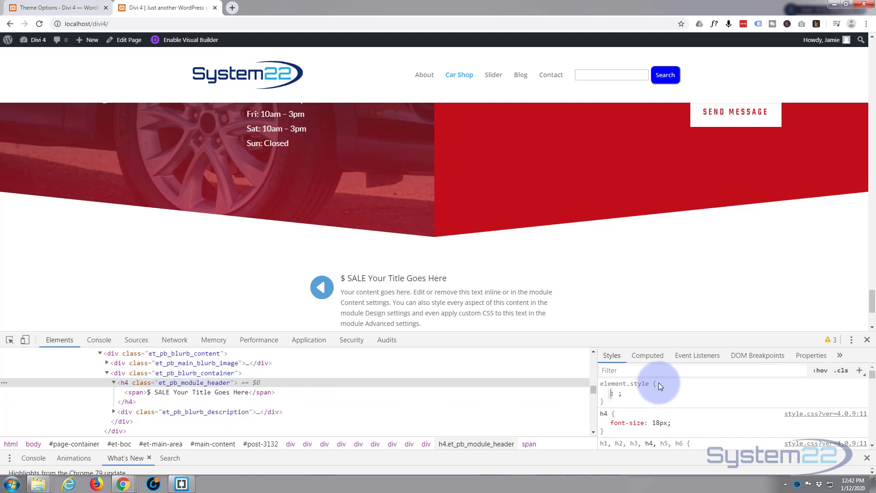
type("backgrou")
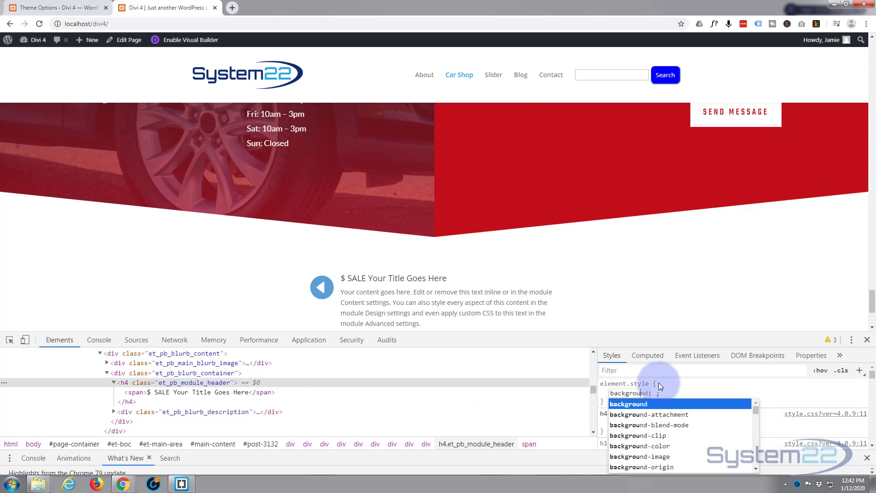
type("nd")
key("Tab")
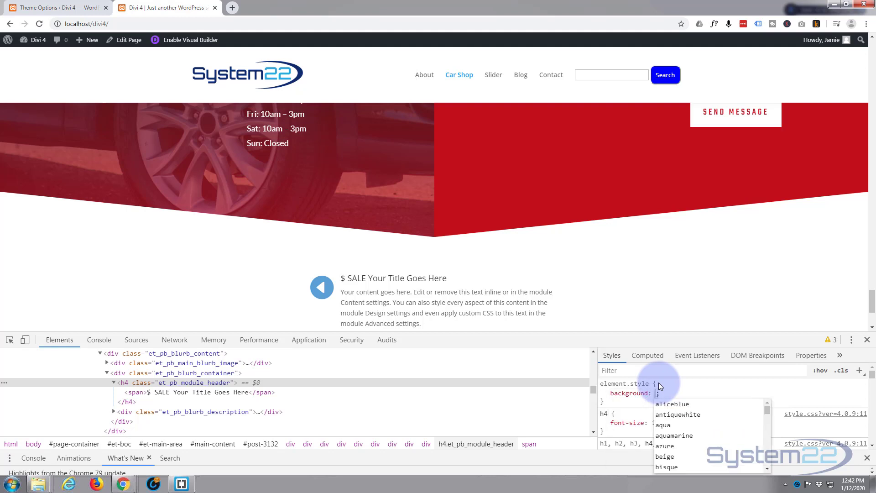
type("blue")
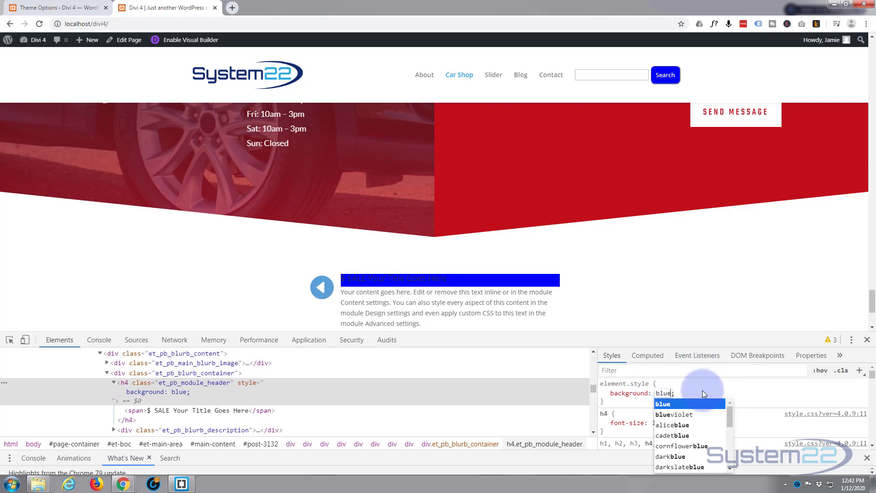
left_click(689, 393)
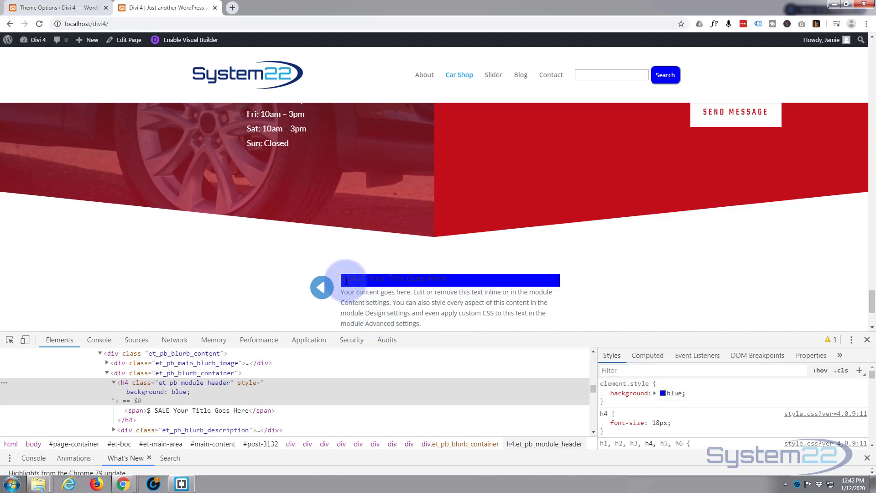
Add 10px padding to the h4 title's element style
left_click(686, 393)
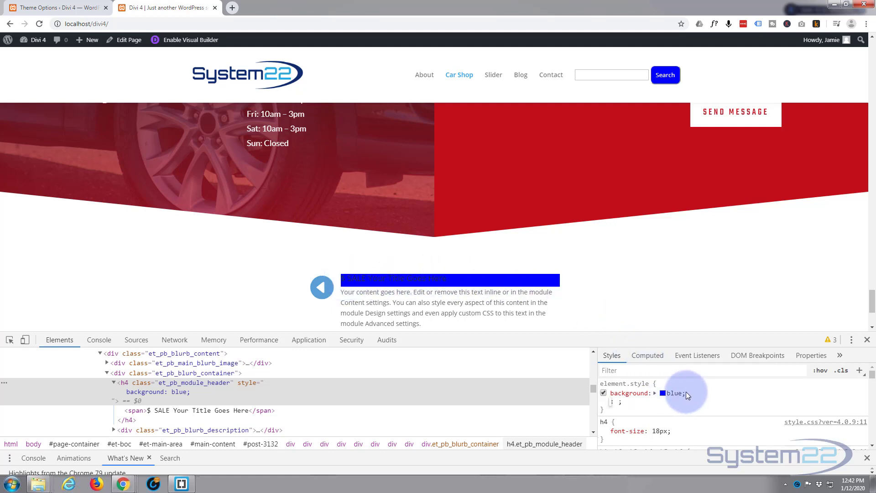
type("padding")
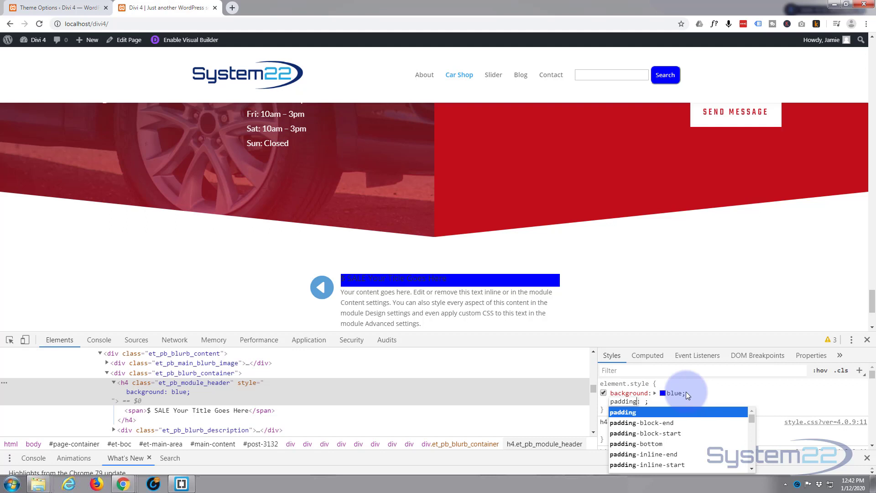
key("Tab")
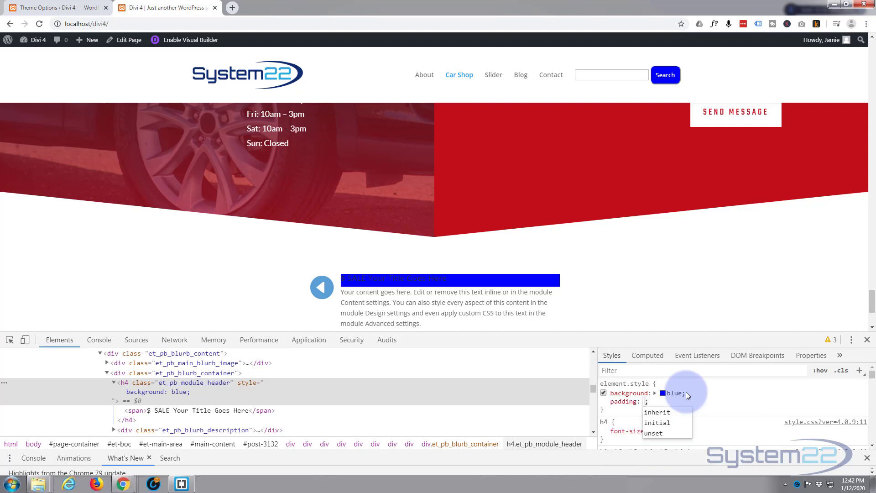
type("10px")
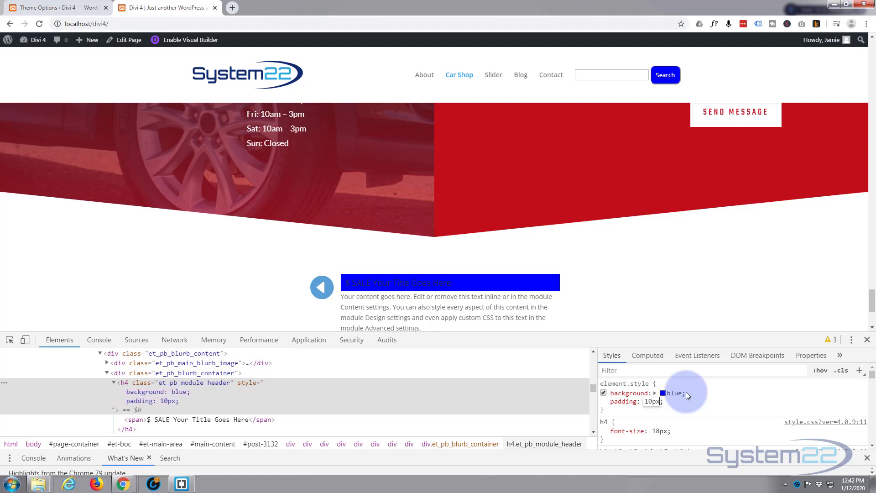
key("Return")
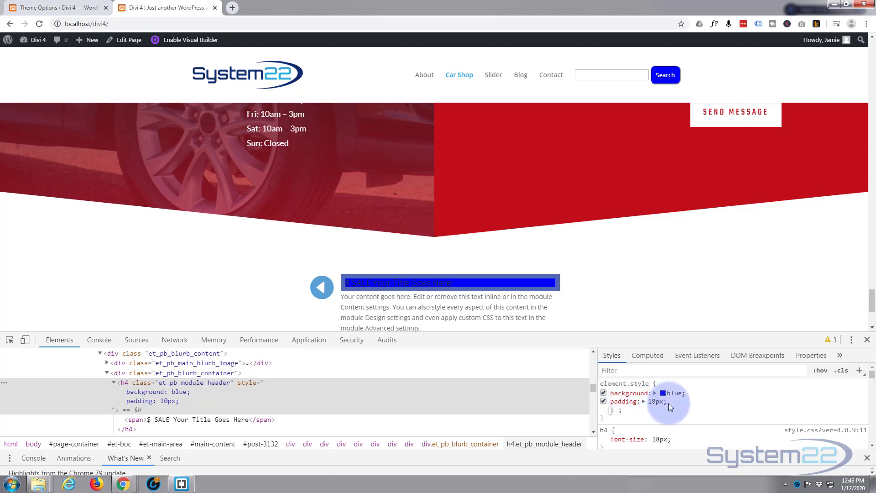
Copy the title's background and padding declarations into the off-screen Notepad document
left_click_drag(669, 403, 607, 395)
key("ctrl+c")
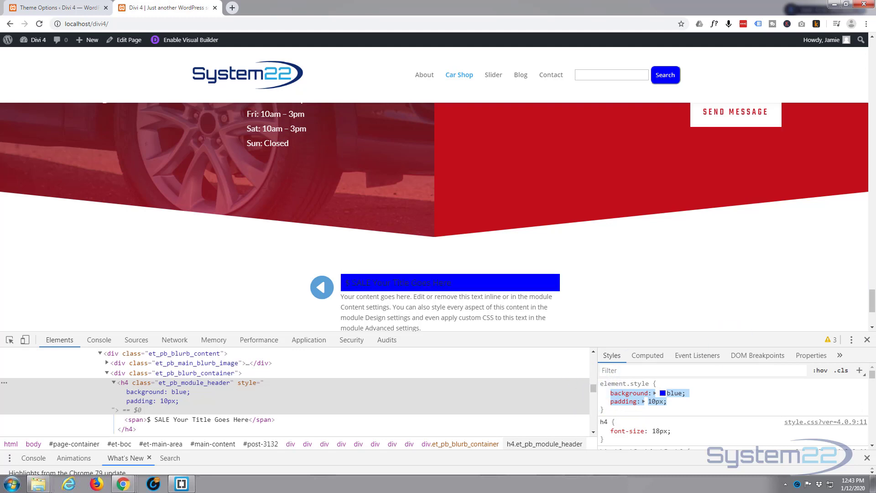
mouse_move(875, 100)
left_mouse_down()
mouse_move(498, 115)
mouse_move(875, 114)
left_mouse_up()
key("ctrl+v")
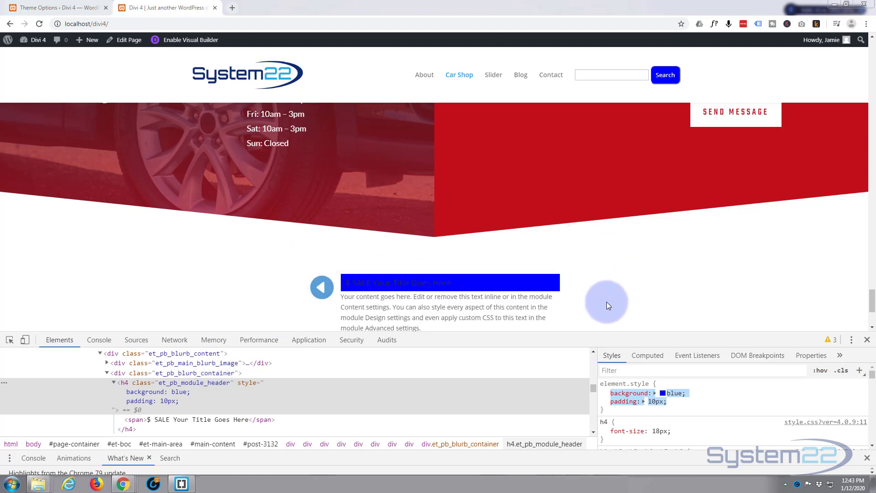
Copy the title's class name et_pb_module_header into Notepad below the CSS declarations, and move Notepad out of view
double_click(187, 384)
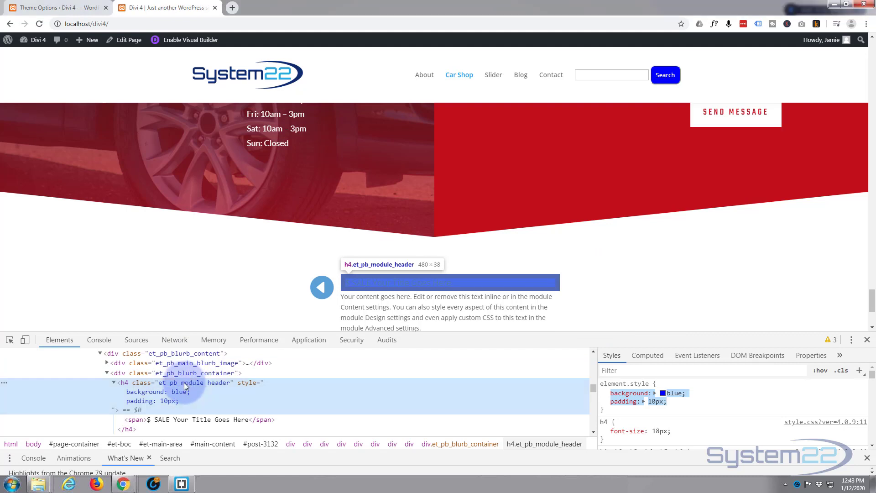
right_click(175, 382)
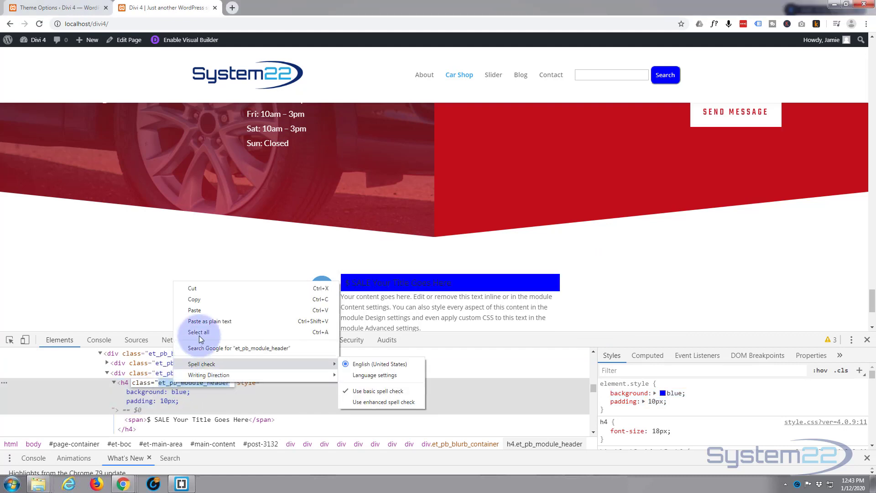
left_click(195, 299)
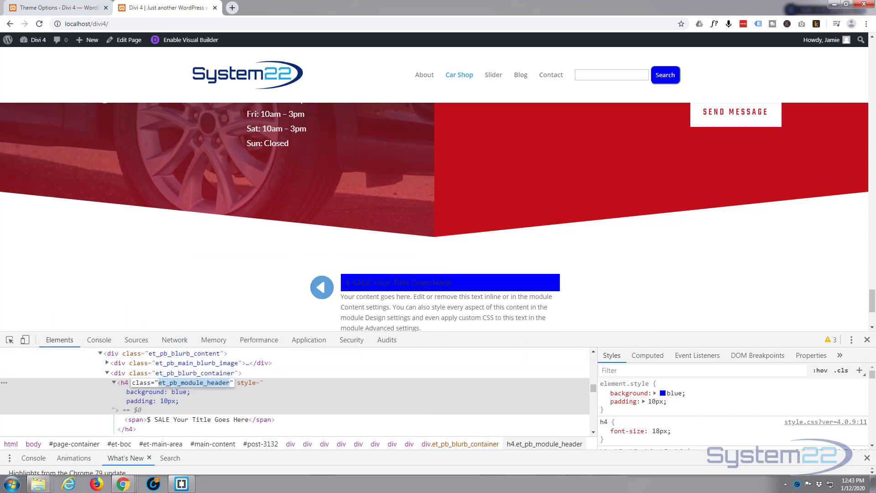
left_click_drag(875, 126, 505, 152)
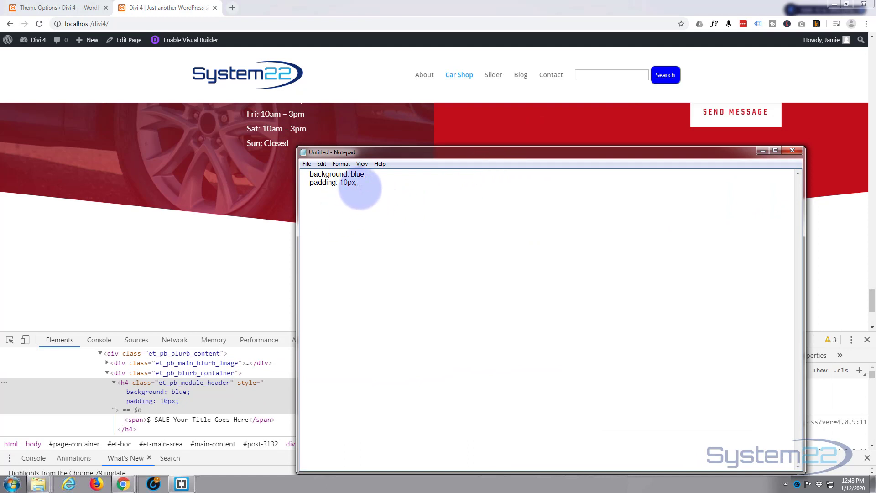
key("ctrl+v")
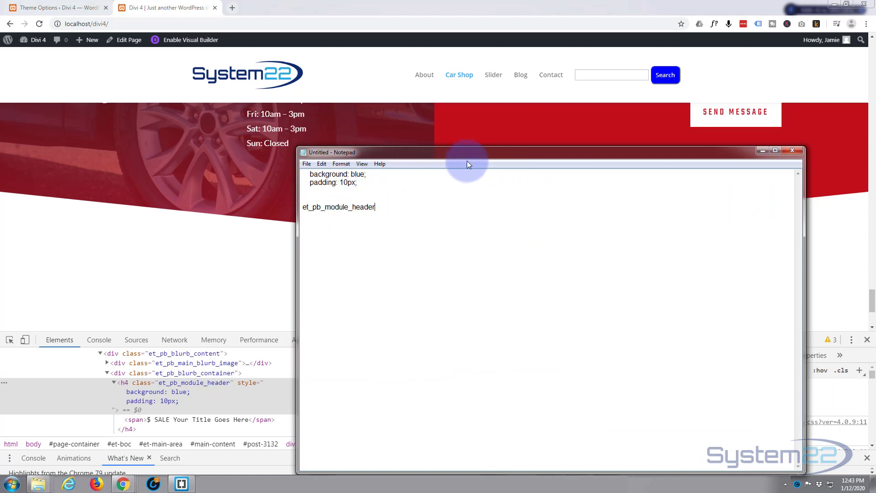
left_click_drag(467, 153, 471, 154)
left_click_drag(595, 172, 875, 196)
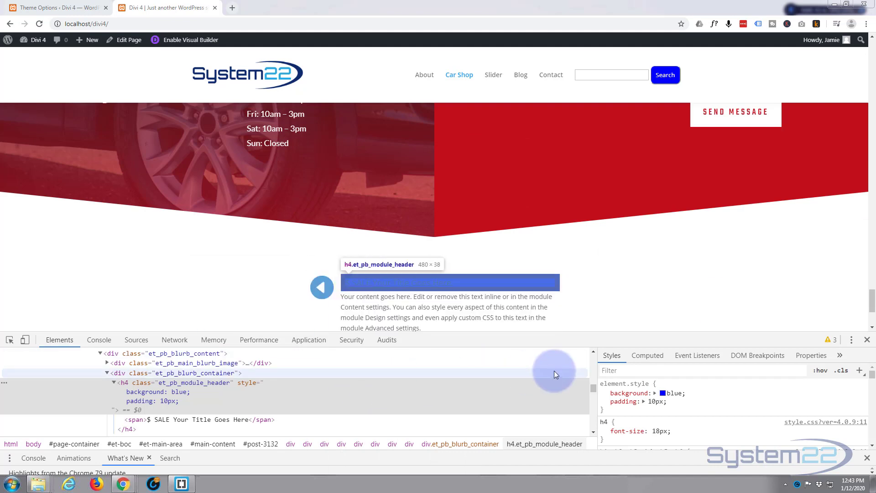
Copy the body text's class name et_pb_blurb_description into Notepad below the header class, and move Notepad out of view
left_click_drag(591, 390, 591, 392)
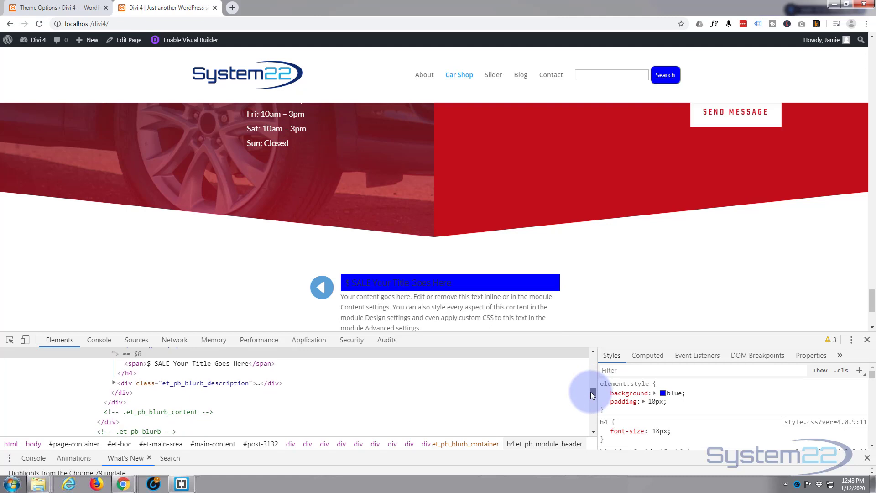
double_click(195, 383)
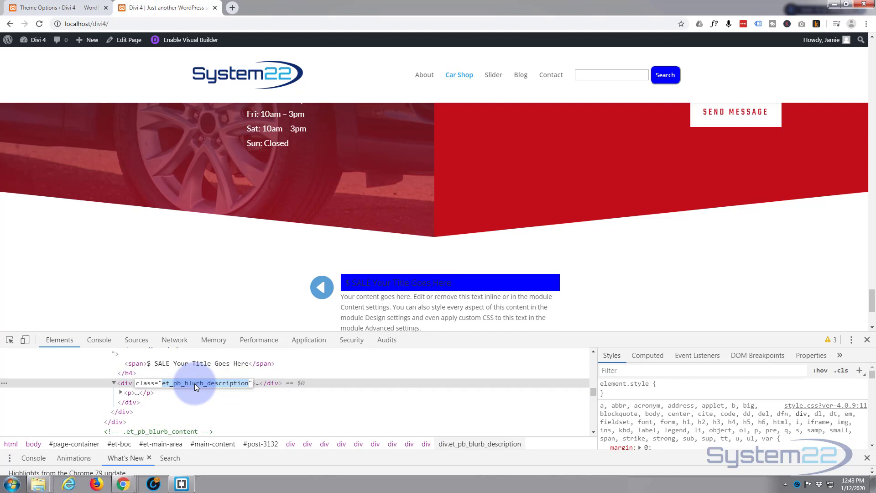
right_click(195, 383)
left_click(215, 301)
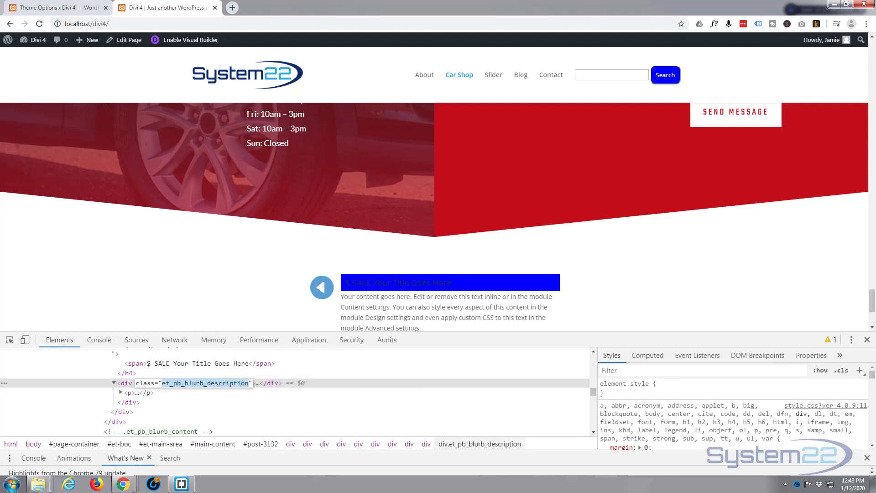
left_click_drag(875, 183, 413, 164)
left_click(366, 219)
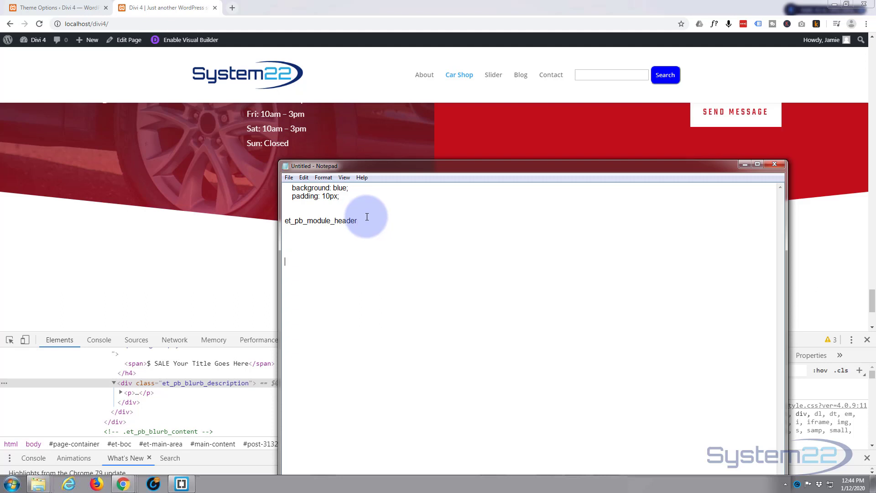
key("ctrl+v")
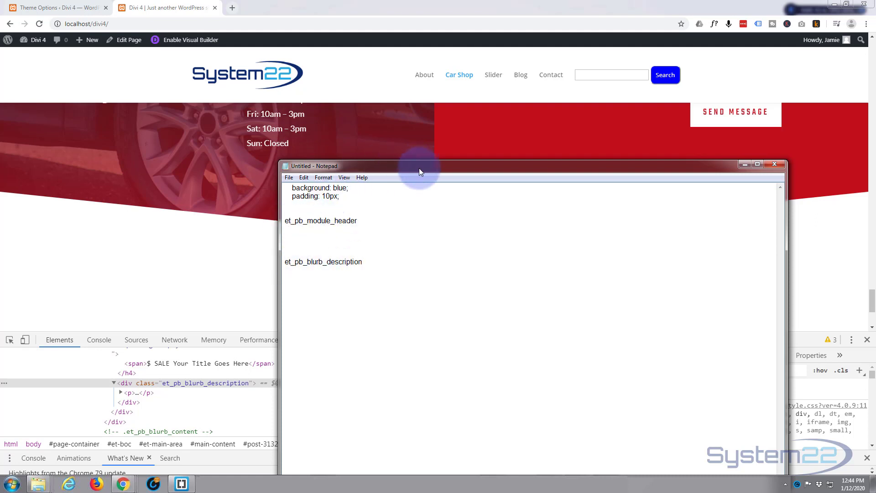
left_click_drag(419, 168, 655, 155)
left_click_drag(862, 154, 875, 153)
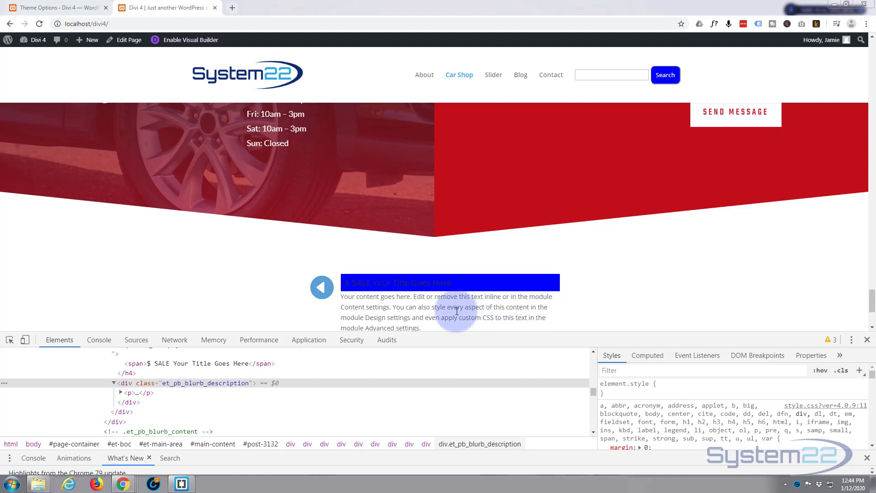
Close the developer tools, re-enable the Visual Builder and open the sale blurb's settings
left_click(868, 341)
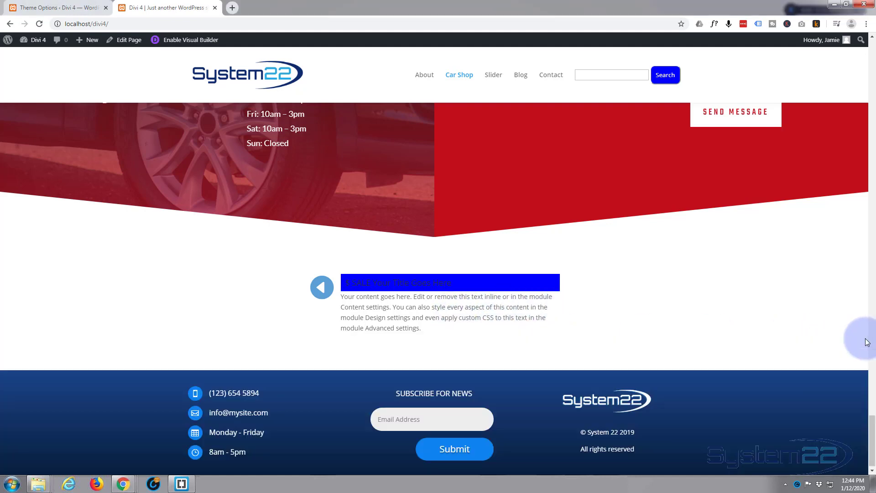
left_click(183, 41)
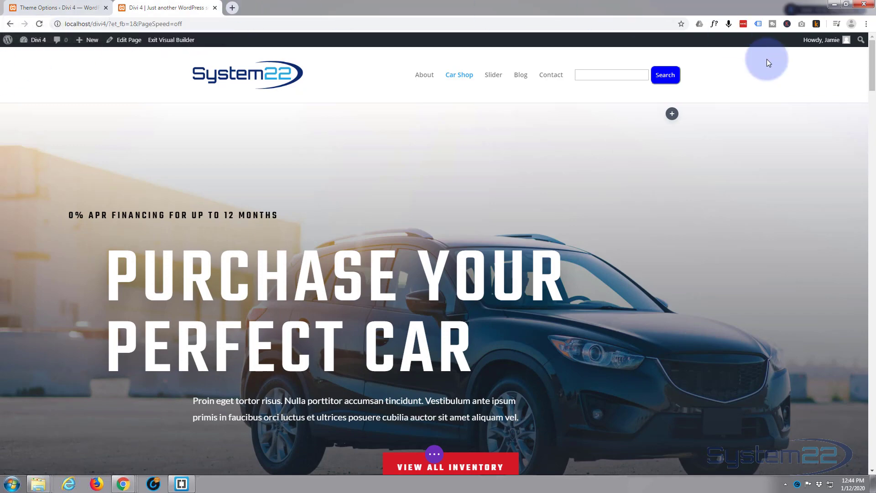
scroll(866, 80, "down", 15)
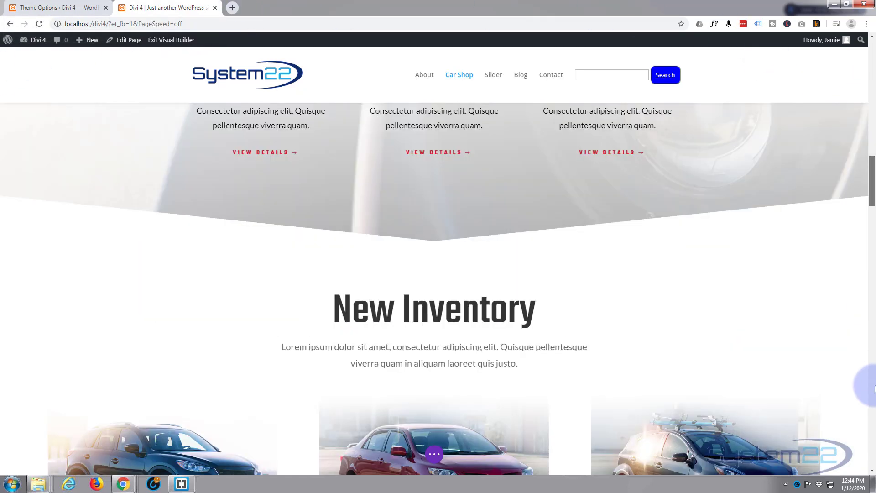
scroll(875, 388, "down", 10)
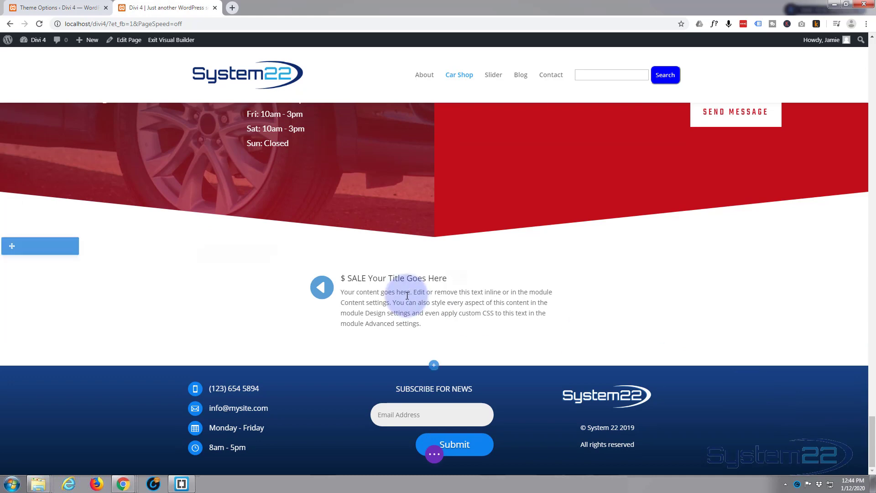
mouse_move(391, 304)
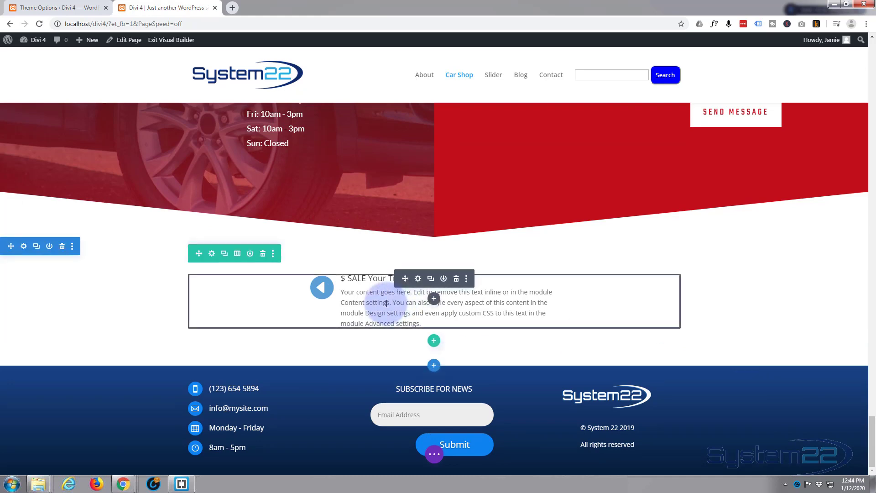
left_click(418, 279)
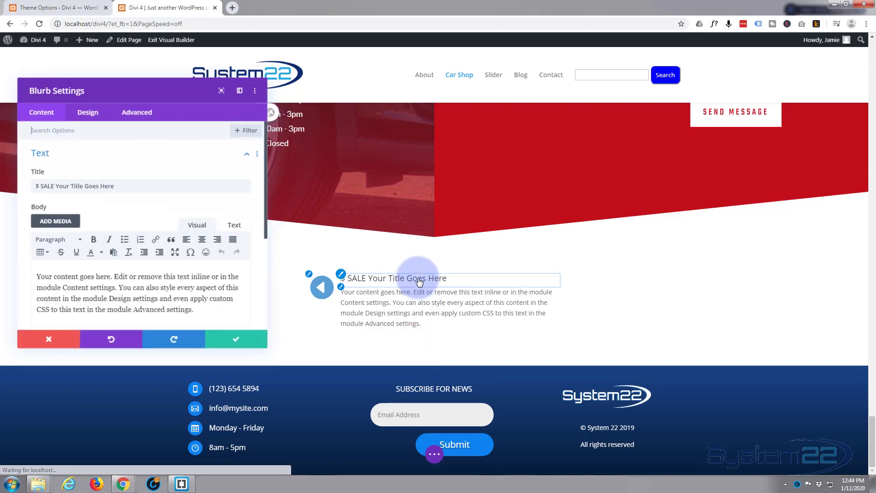
Assign the CSS class sblb to the sale blurb and save its settings
left_click(140, 114)
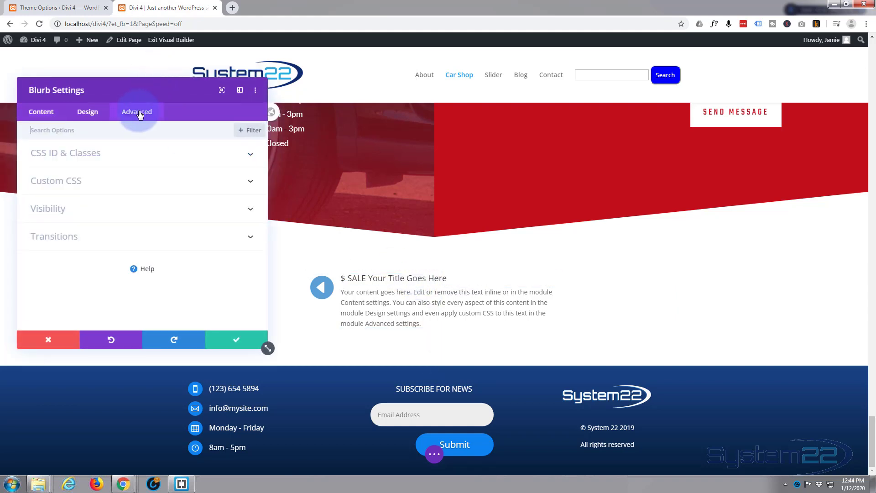
left_click(121, 155)
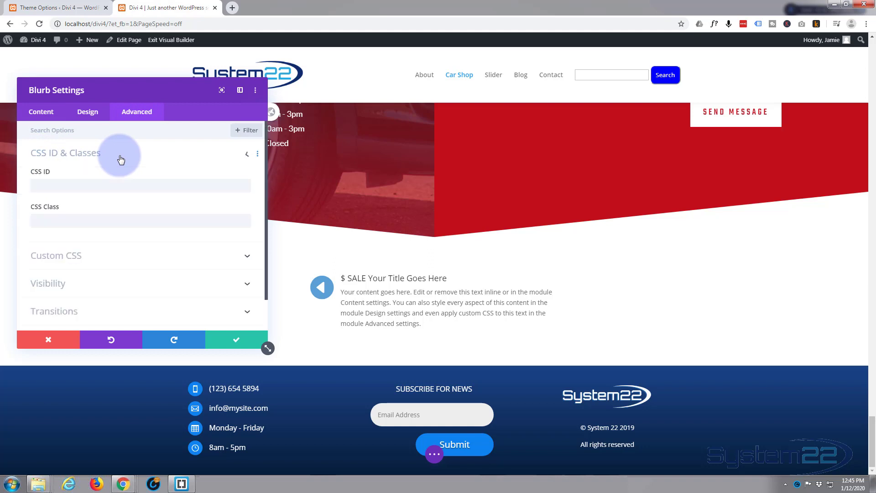
left_click(45, 220)
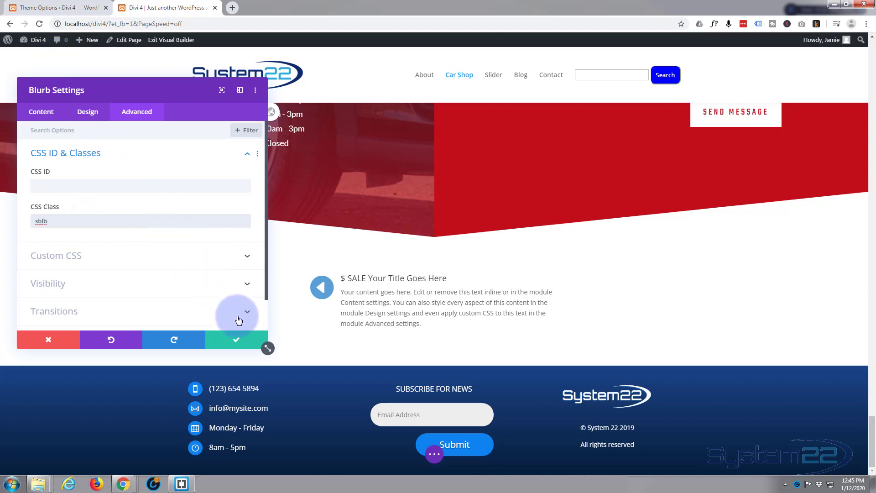
left_click(237, 340)
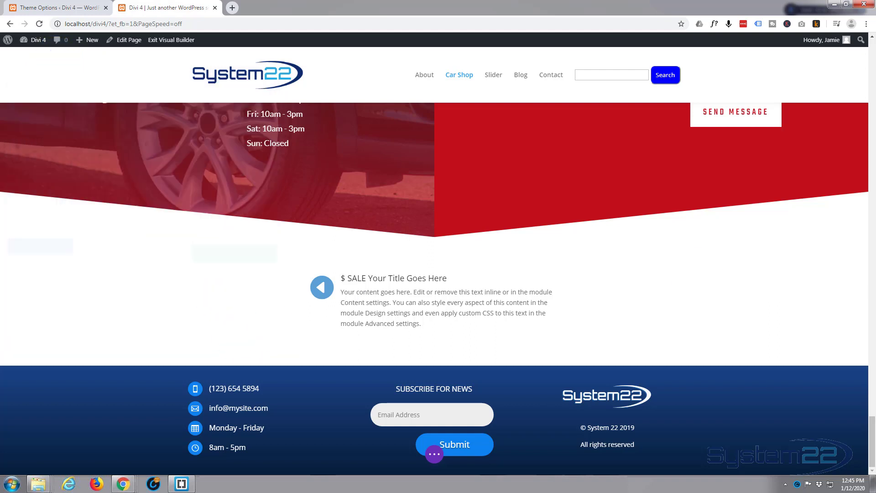
Bring Notepad back into view and turn the header class into an empty CSS rule with the selector .sblb .et_pb_module_header
left_click_drag(875, 147, 417, 157)
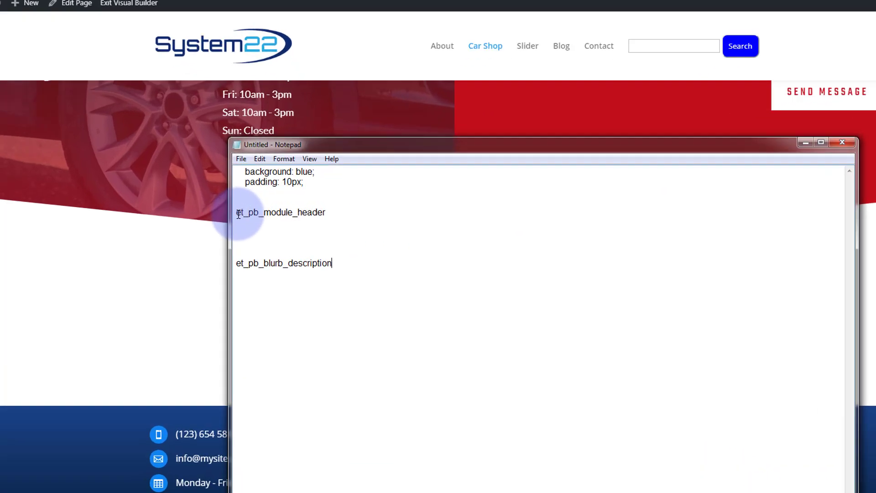
left_click(259, 209)
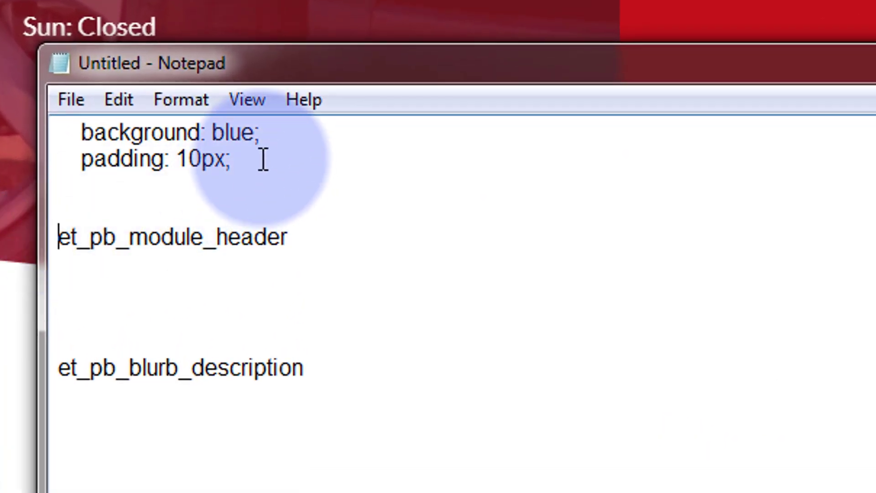
type(".sblb")
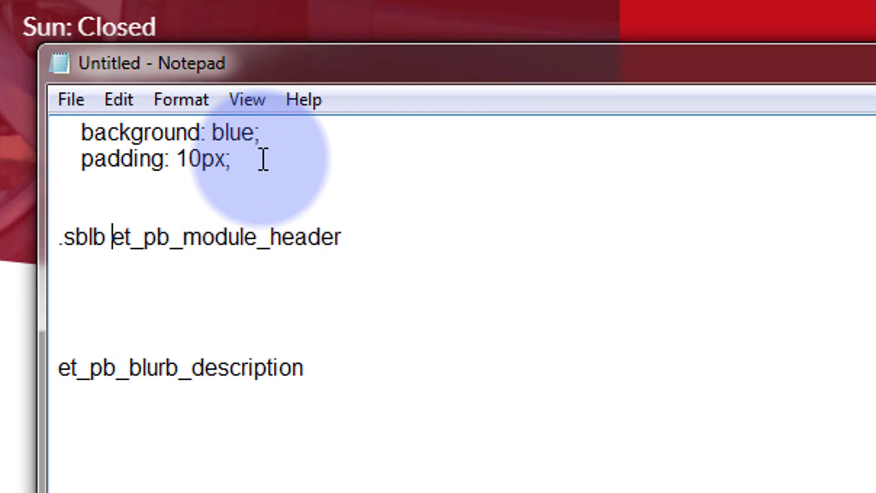
type(" .")
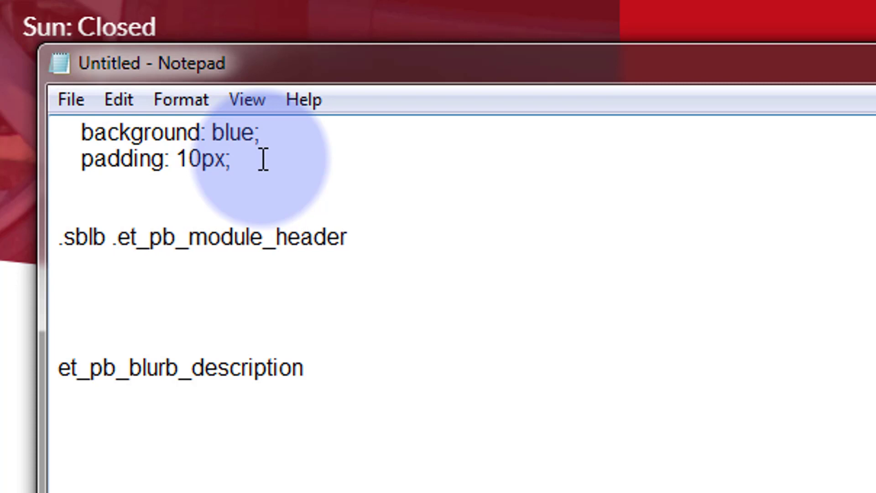
left_click(377, 235)
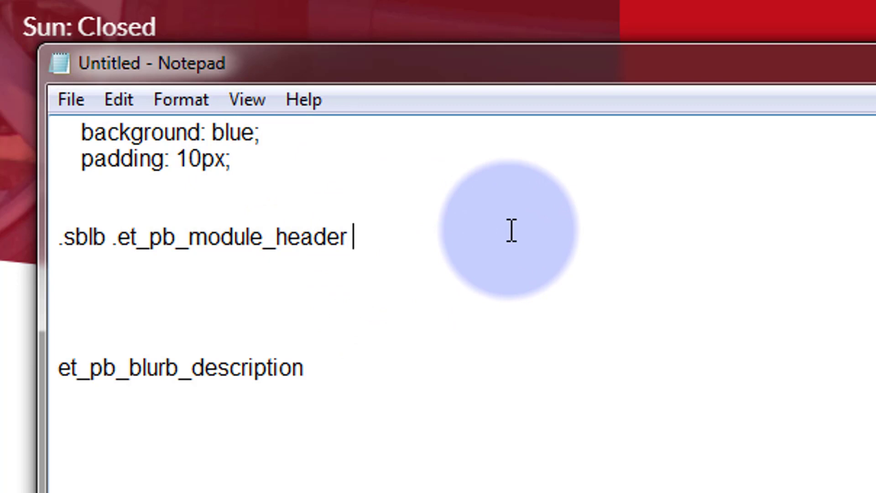
type("{}")
key("Return")
key("Return")
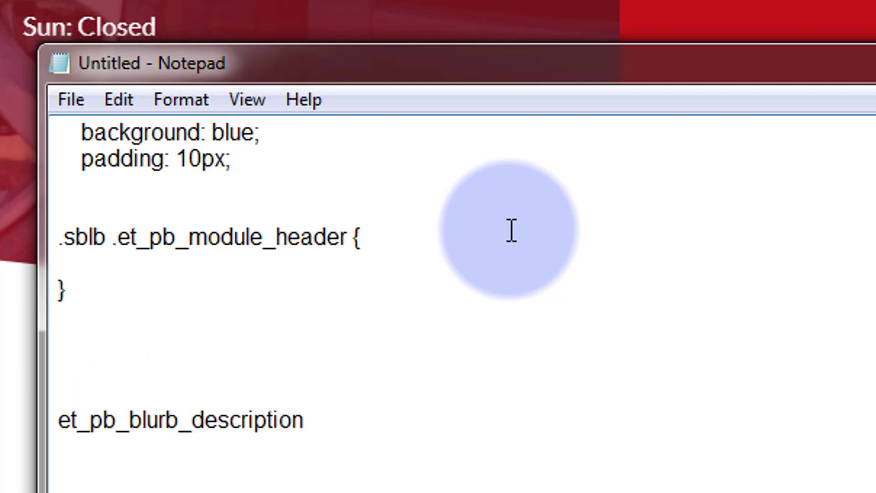
Copy the background: blue and padding: 10px declarations into the module header rule and indent them
left_click(84, 129)
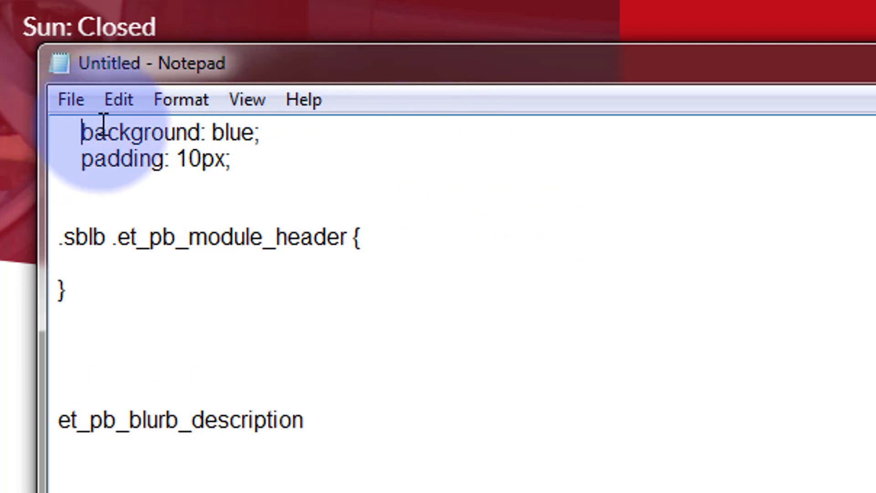
left_click(263, 154, "shift")
key("ctrl+c")
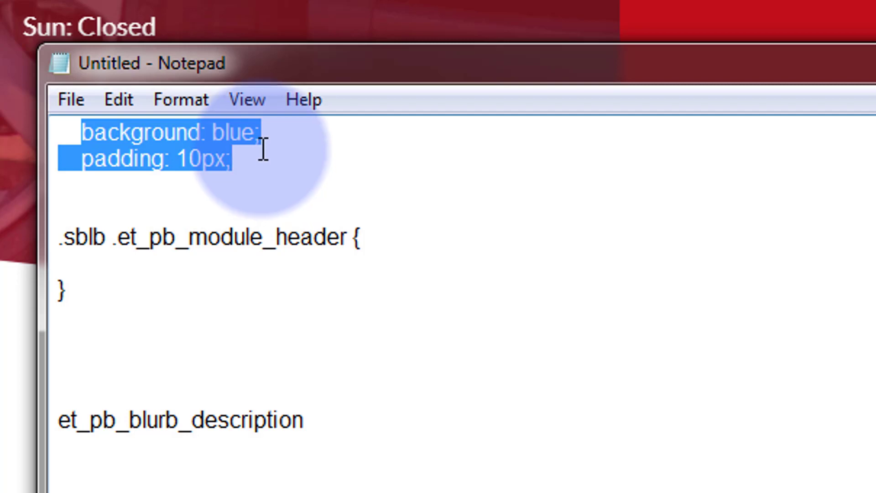
left_click(120, 266)
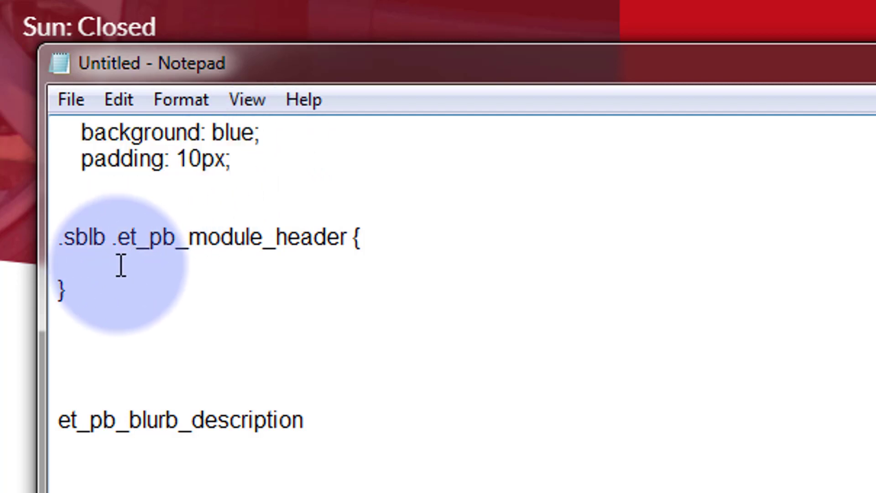
key("ctrl+v")
left_click(60, 264)
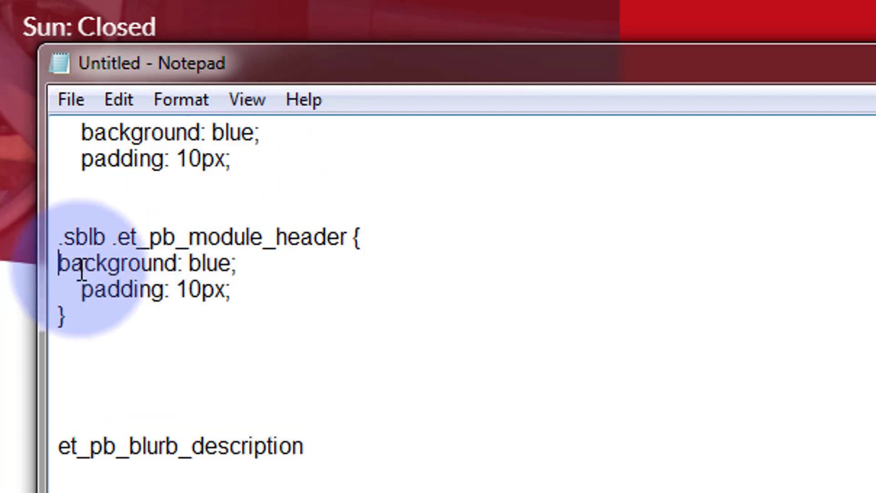
Build the .sblb .et_pb_blurb_description rule by copying the header rule's braced declarations and its .sblb prefix onto the description class
left_click_drag(354, 237, 381, 318)
key("ctrl+c")
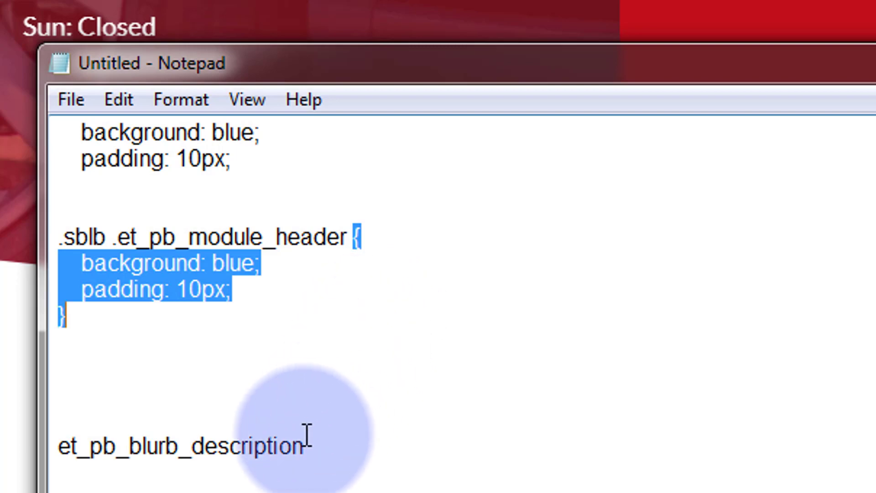
left_click(317, 449)
key("ctrl+v")
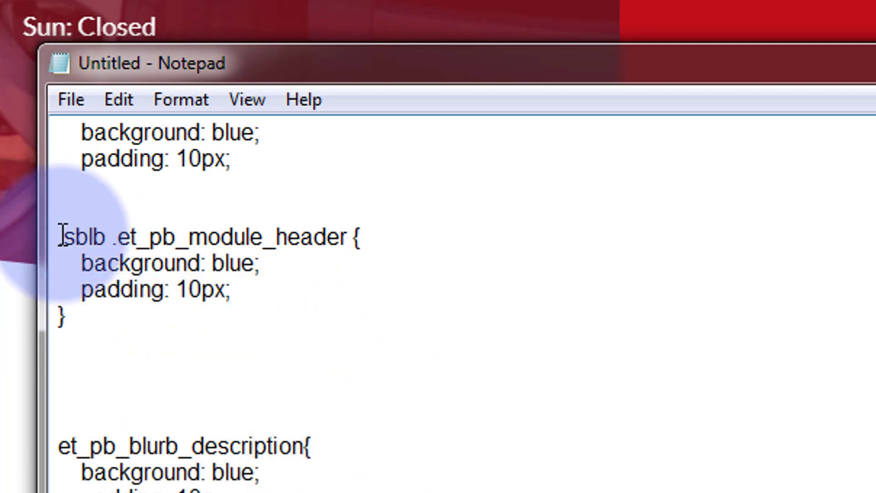
left_click_drag(59, 236, 119, 236)
key("ctrl+c")
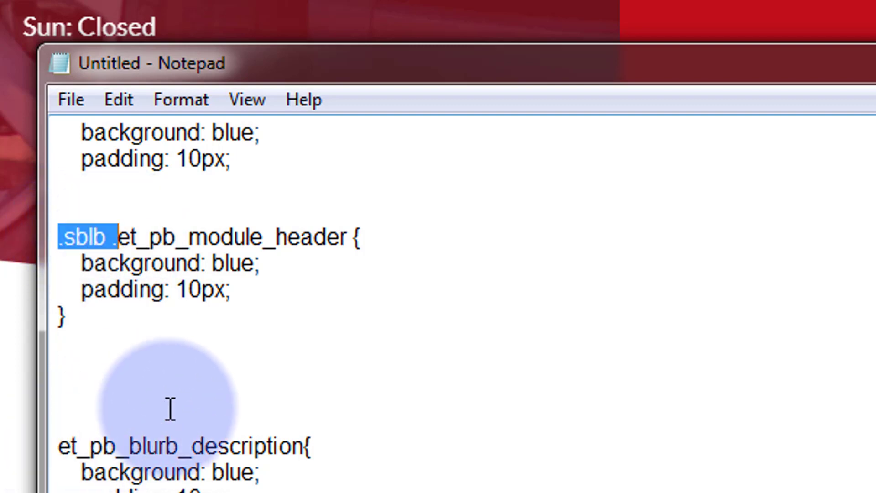
left_click(55, 450)
key("ctrl+v")
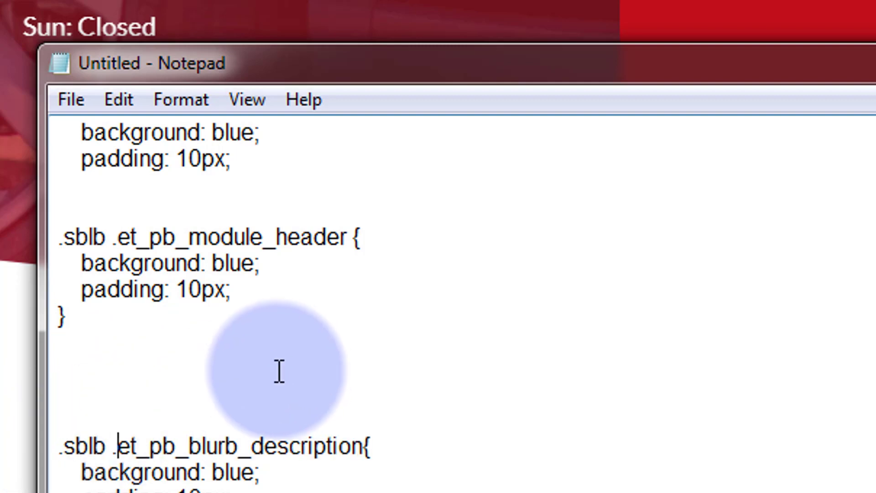
Remove the extra blank lines between the header rule and the description rule
left_click(107, 326)
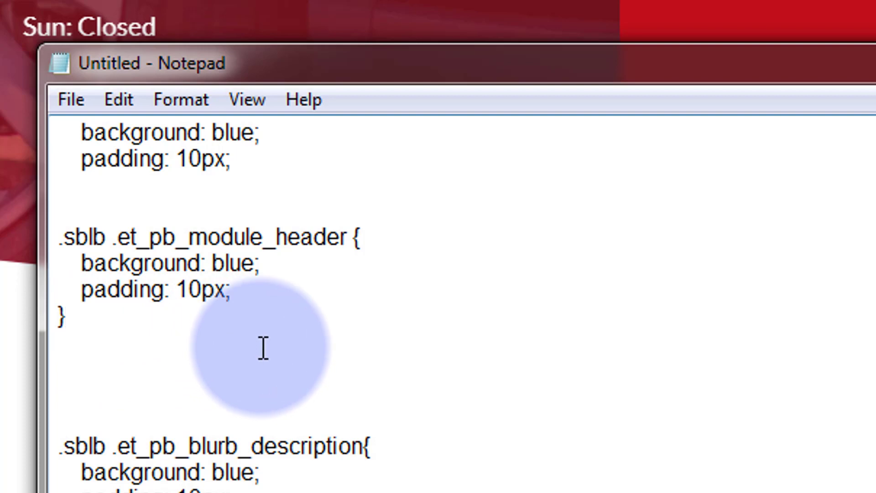
key("Delete")
key("Delete")
key("Delete")
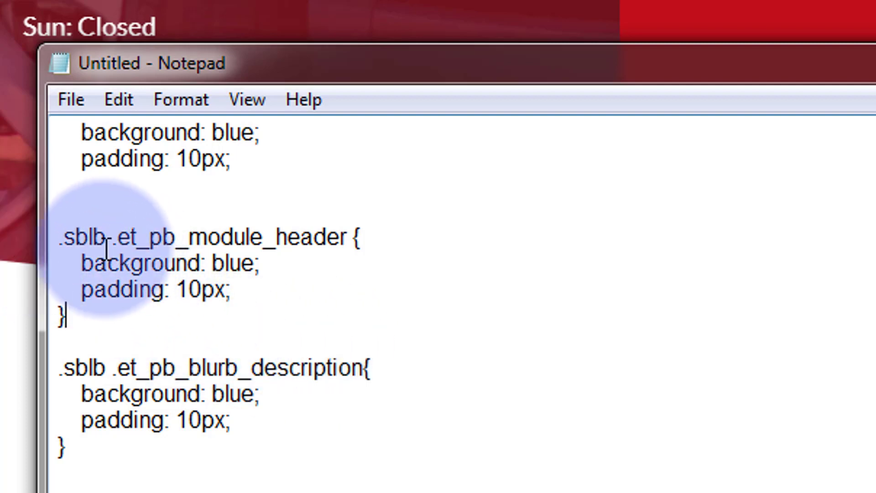
Copy both .sblb rules into the Divi Theme Options custom CSS under the Side Blurb comment and save the changes
left_click_drag(59, 234, 157, 474)
key("ctrl+c")
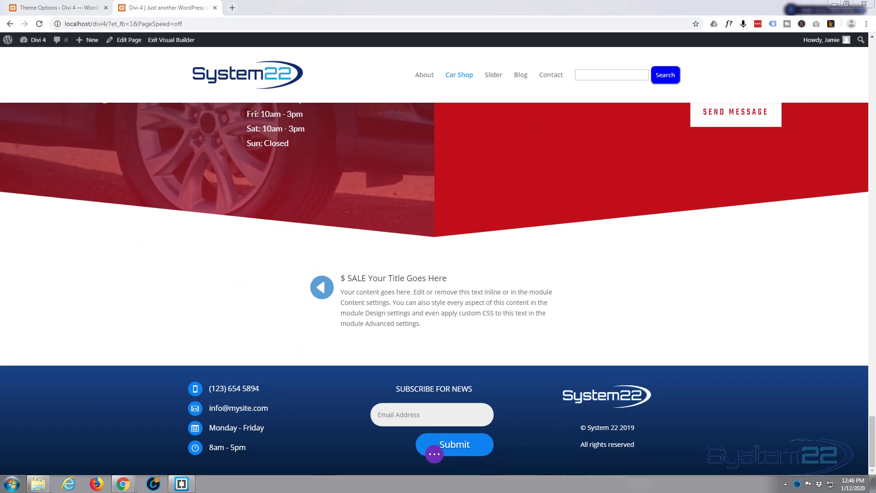
left_click(55, 8)
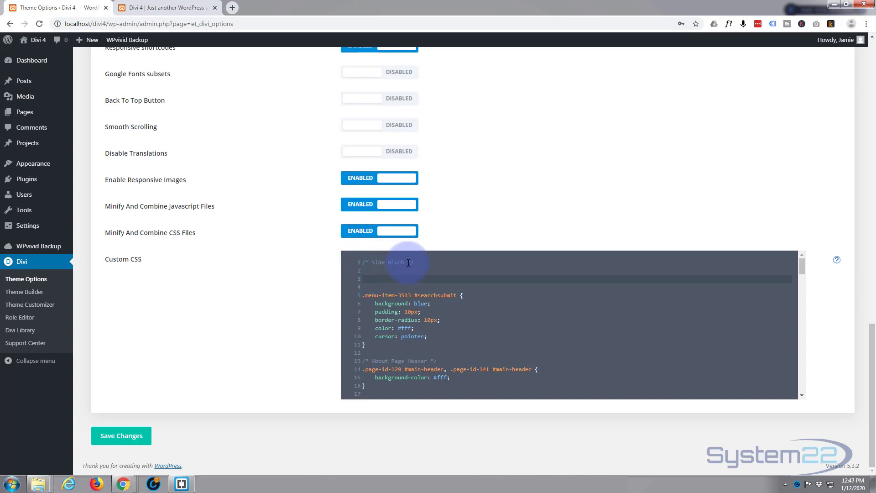
left_click(397, 273)
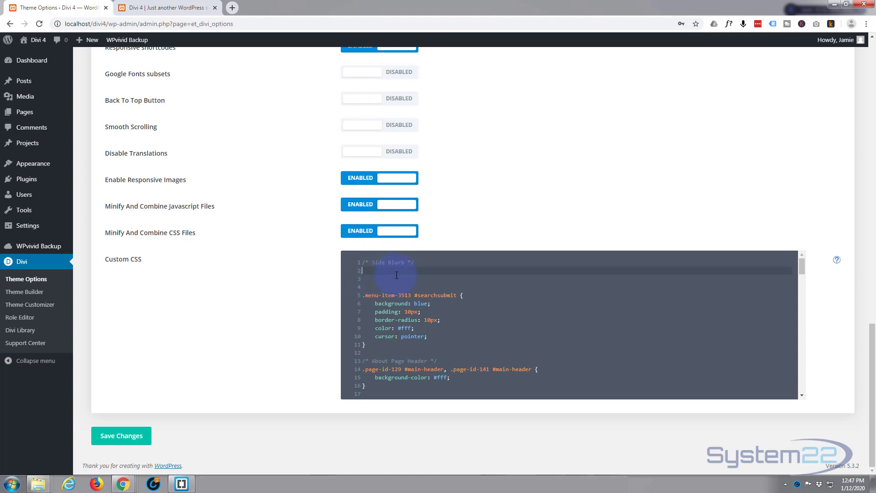
key("Return")
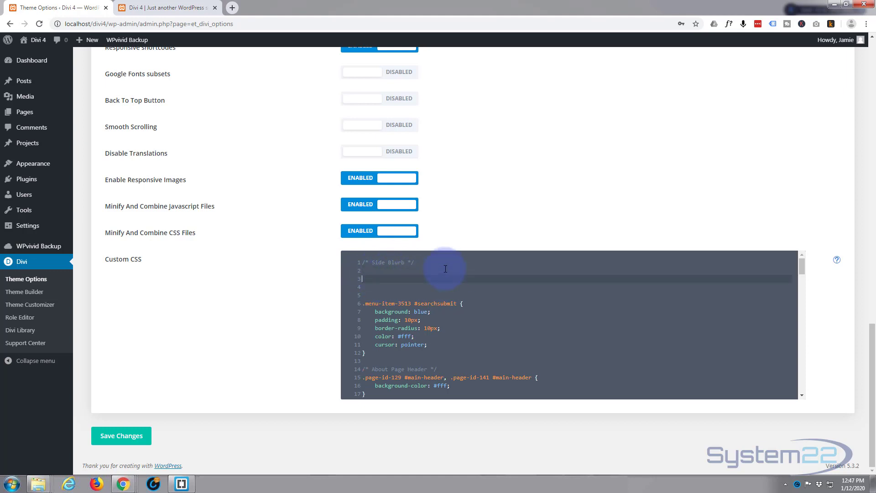
key("ctrl+v")
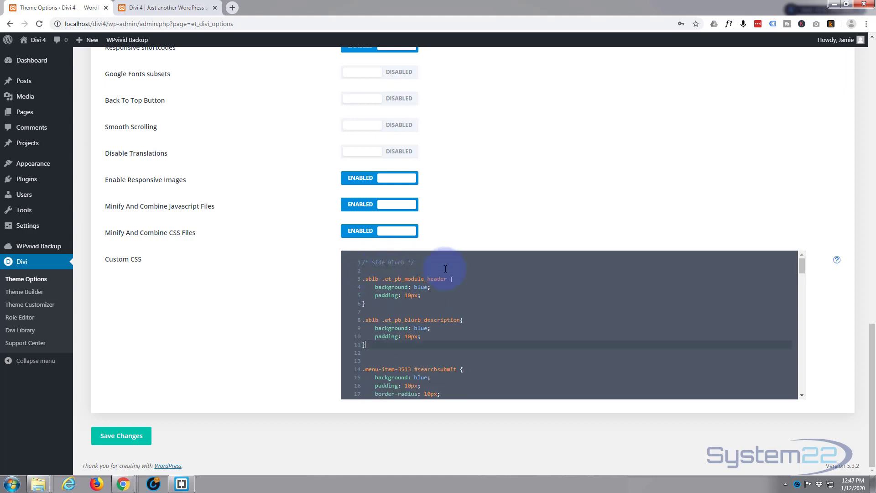
left_click(120, 438)
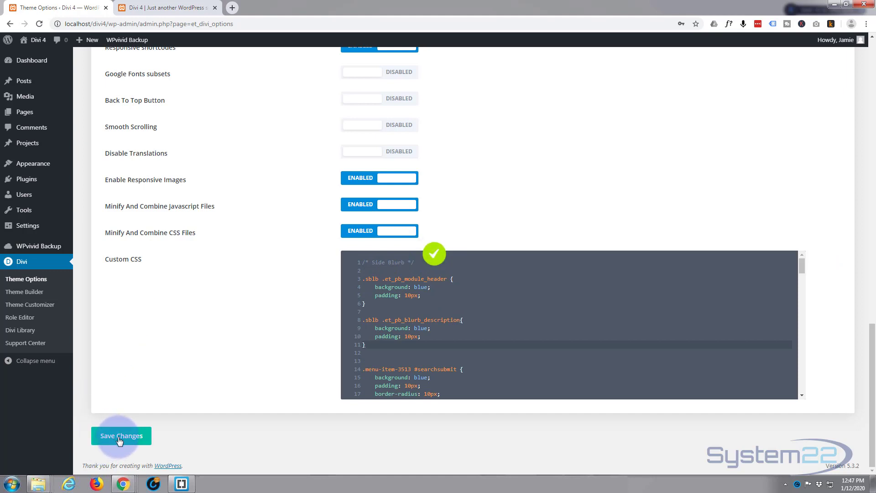
Return to the Visual Builder page and reload it to apply the new CSS
left_click(175, 5)
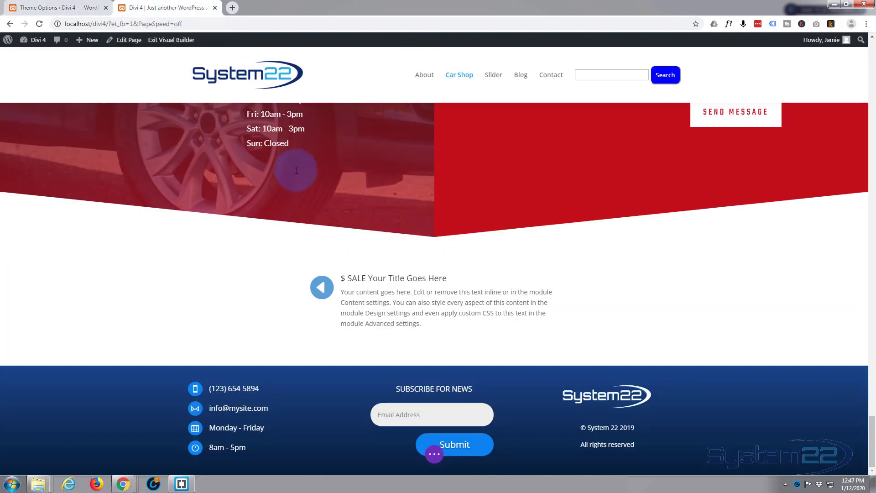
left_click(39, 25)
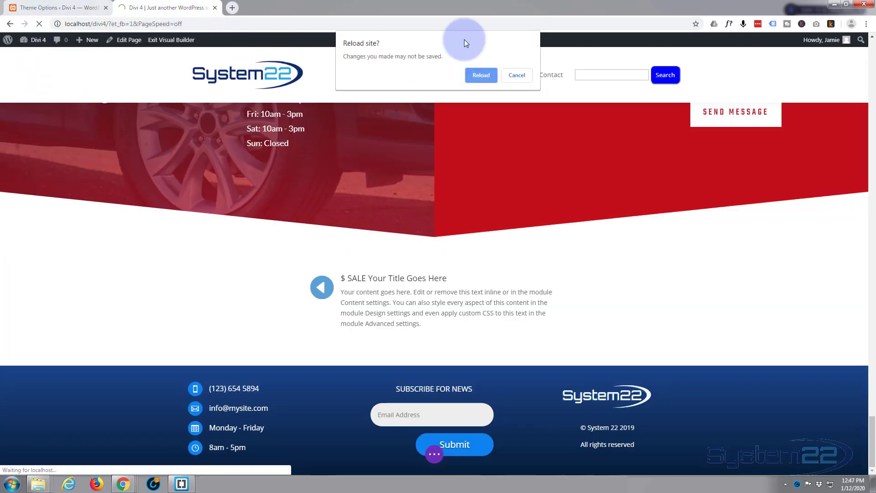
left_click(479, 73)
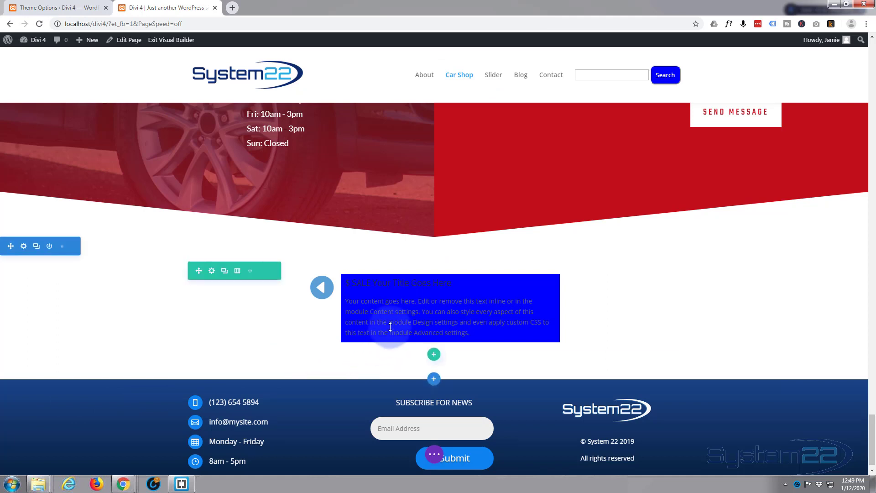
Insert the dark blue SUV photo from the media library before the sale blurb's body text and select the image in the editor
mouse_move(389, 318)
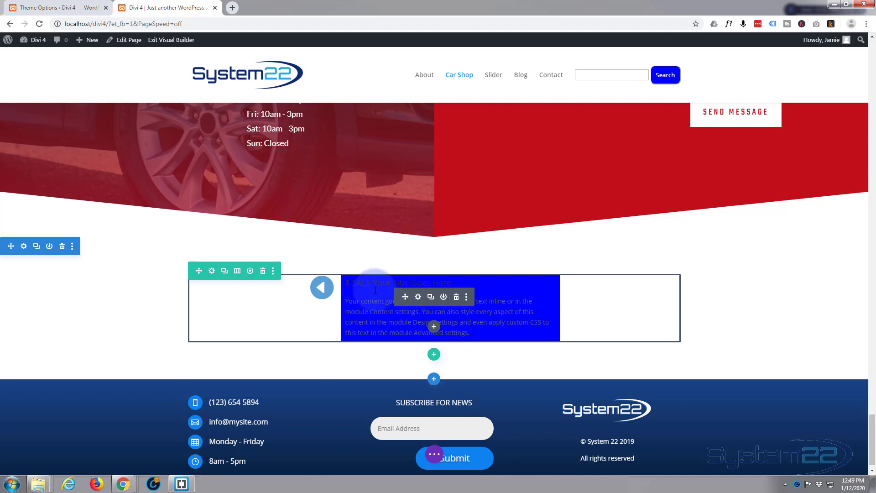
left_click(418, 298)
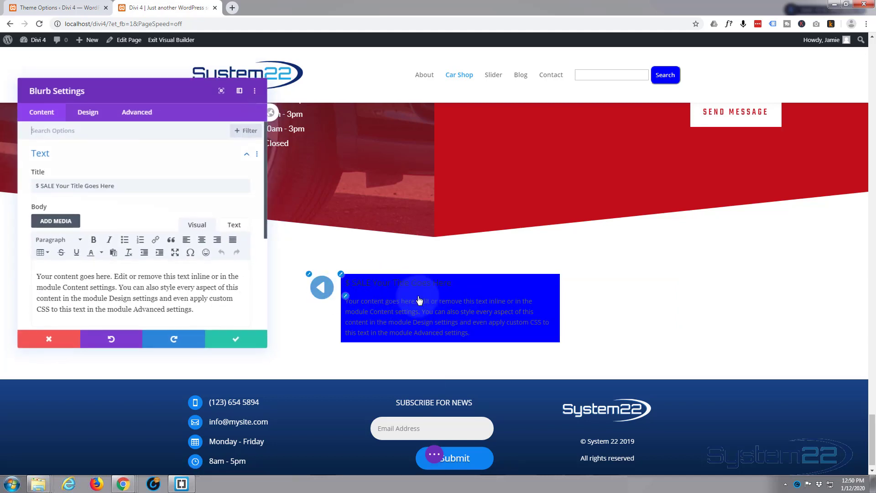
left_click(47, 222)
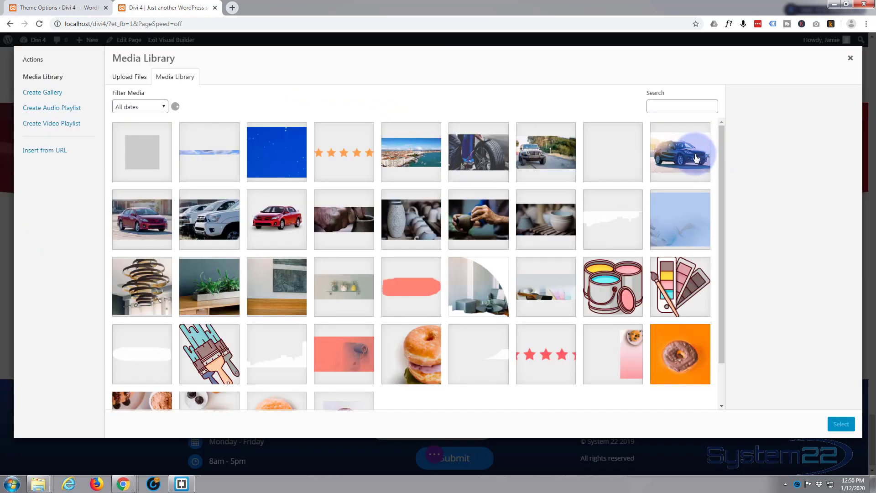
left_click(692, 155)
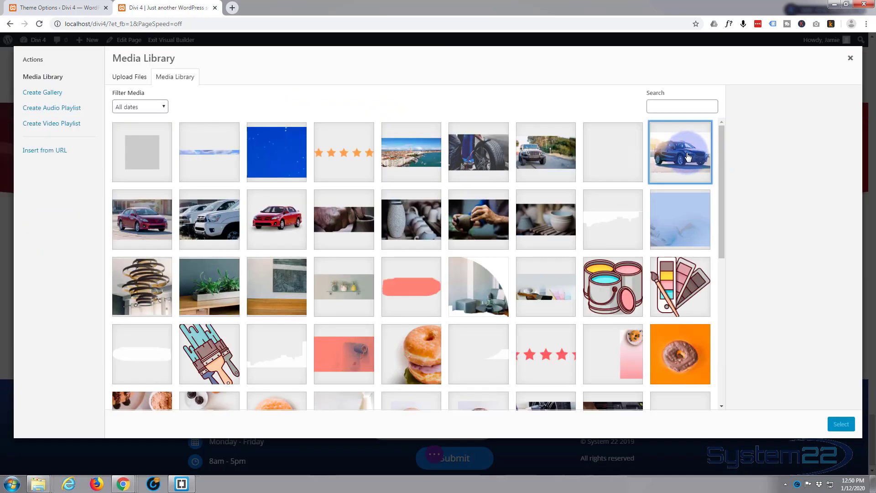
left_click(842, 424)
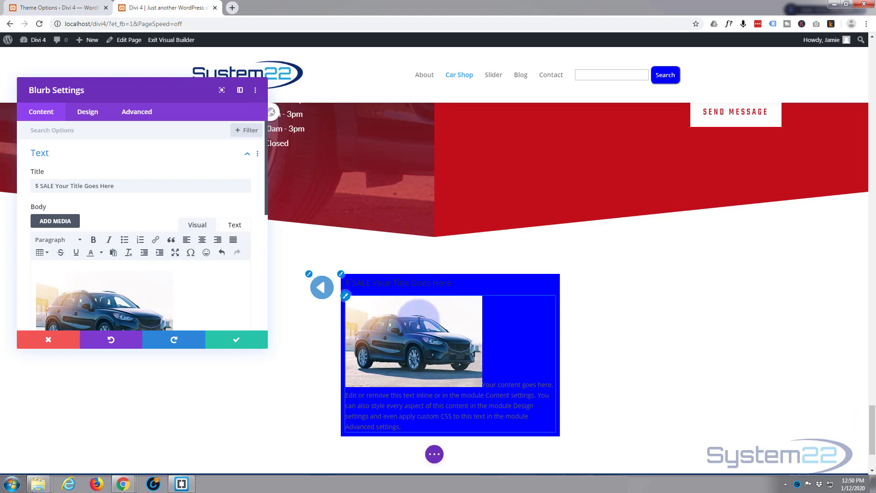
left_click(101, 298)
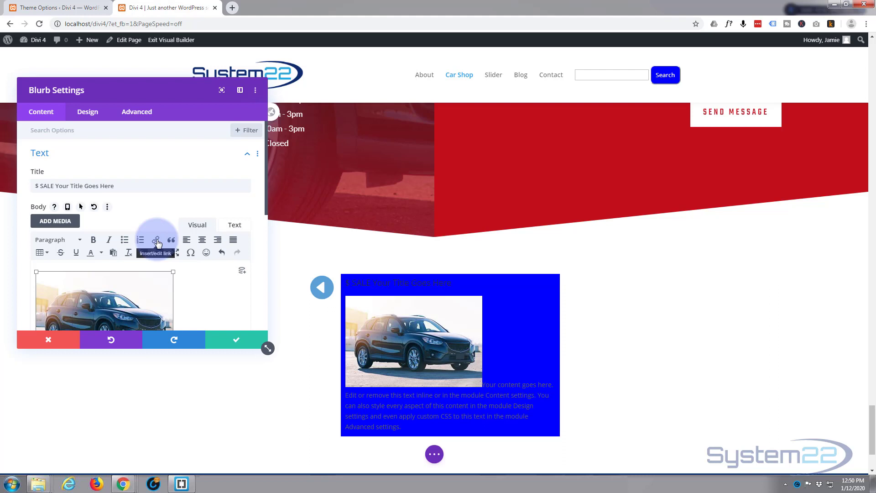
Center the sale blurb's text and set its text color to Light
left_click(88, 118)
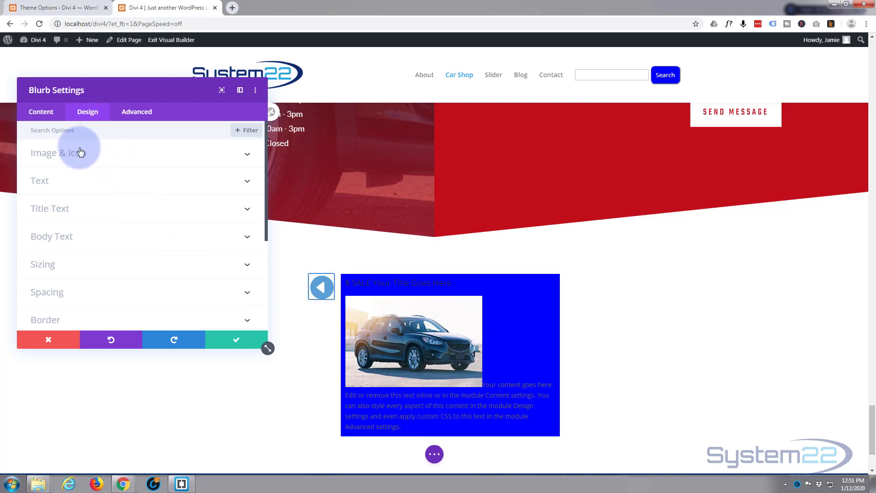
left_click(88, 185)
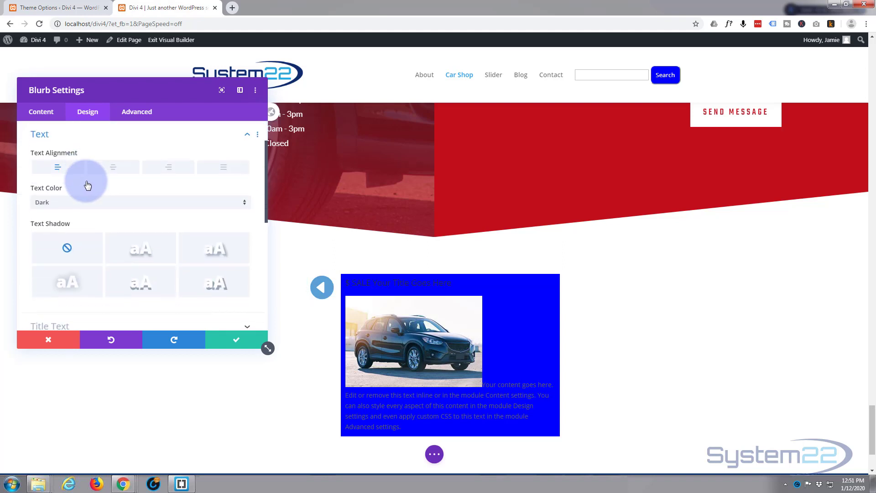
left_click(113, 171)
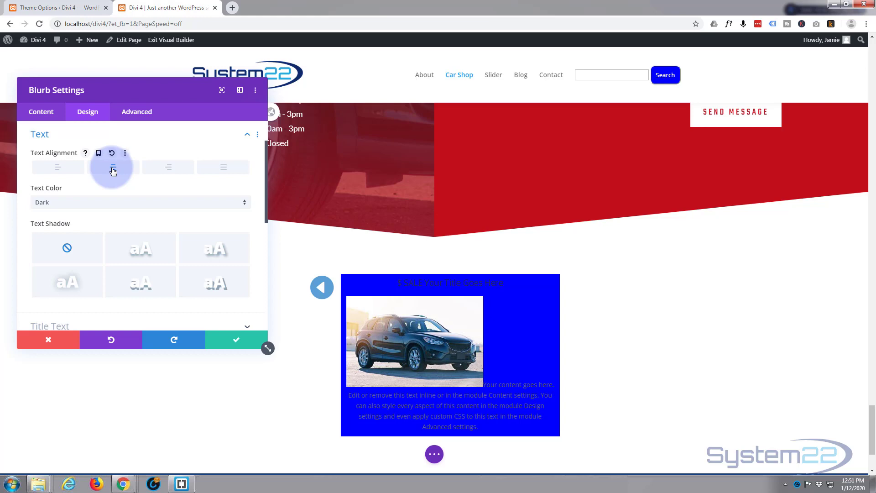
left_click(125, 204)
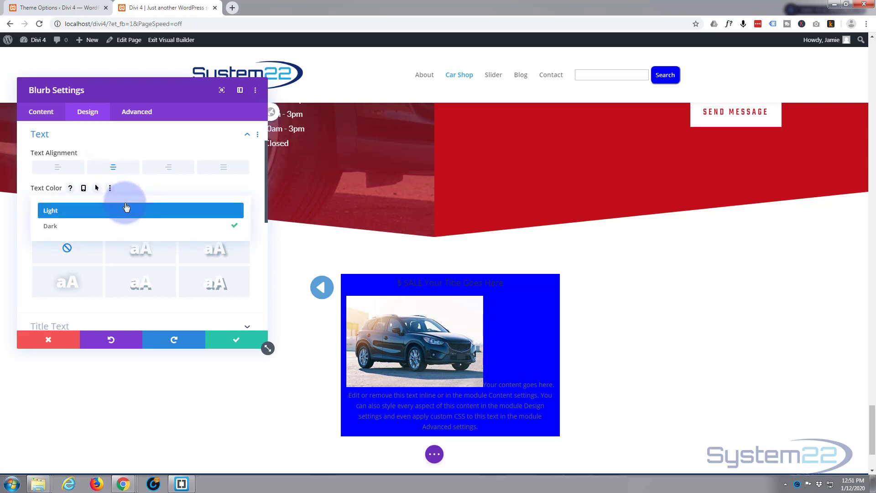
left_click(91, 216)
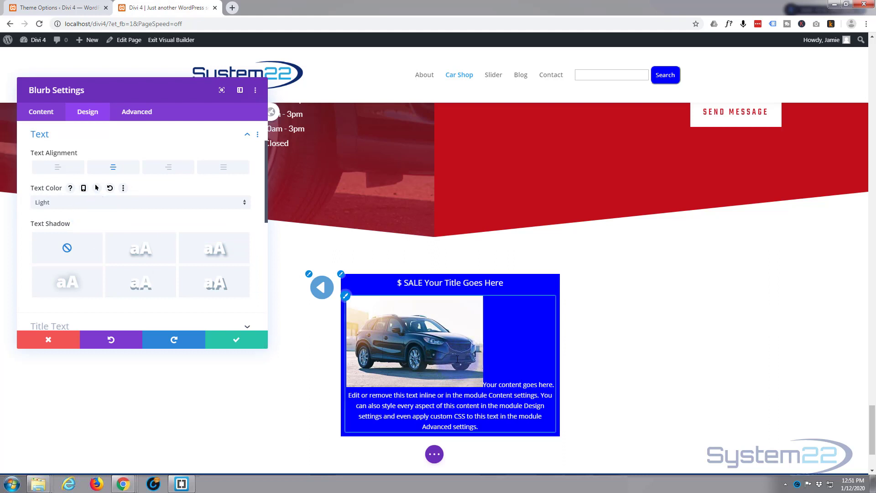
Center-align the SUV image in the blurb's body content and save the module settings
left_click(41, 112)
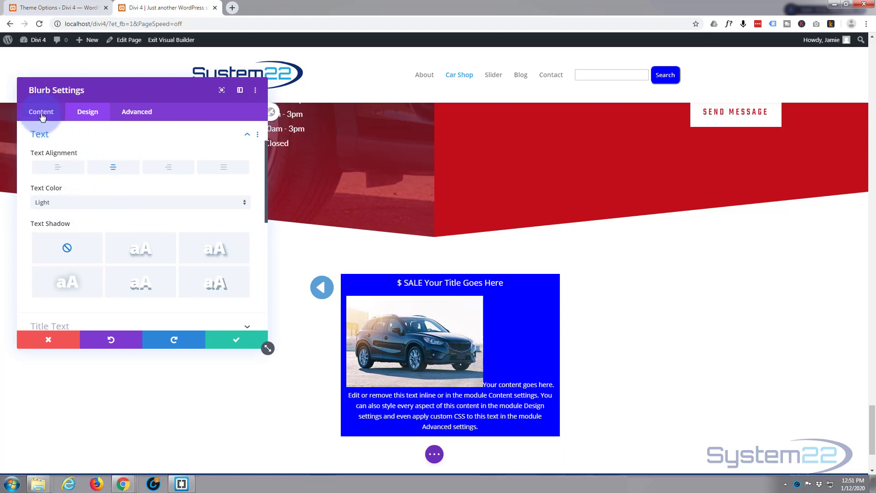
left_click(117, 179)
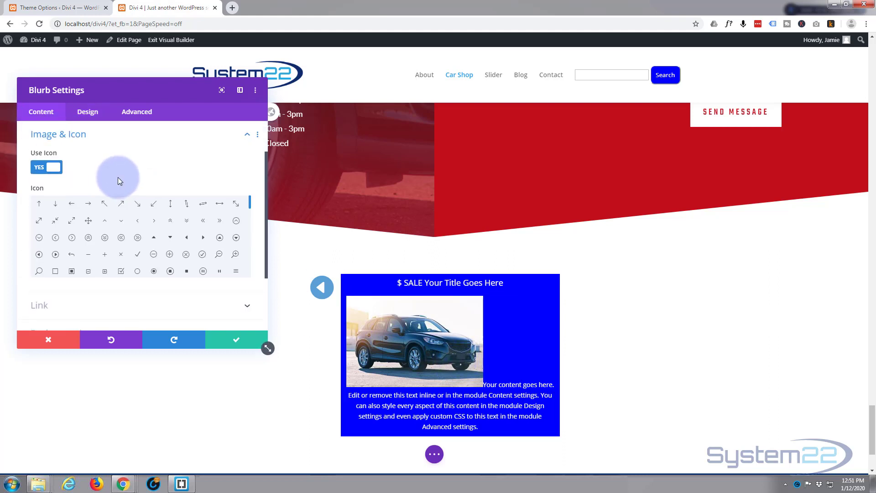
left_click(118, 135)
left_click(105, 157)
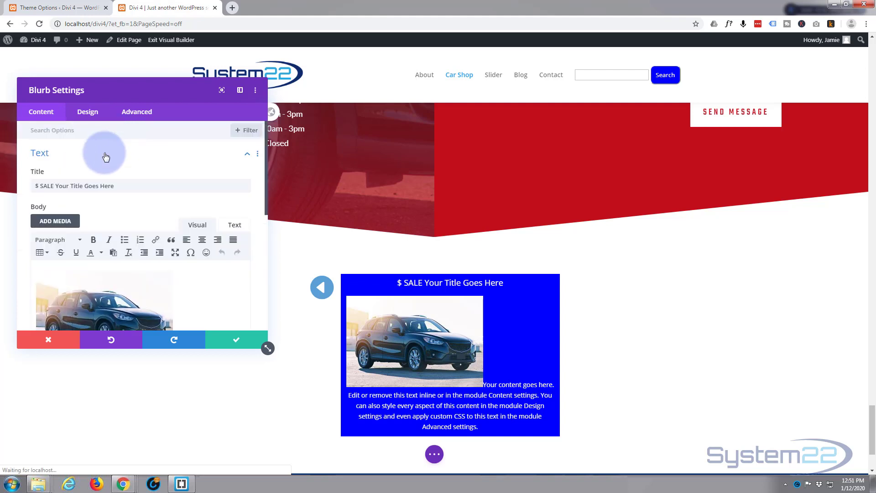
scroll(112, 201, "down", 3)
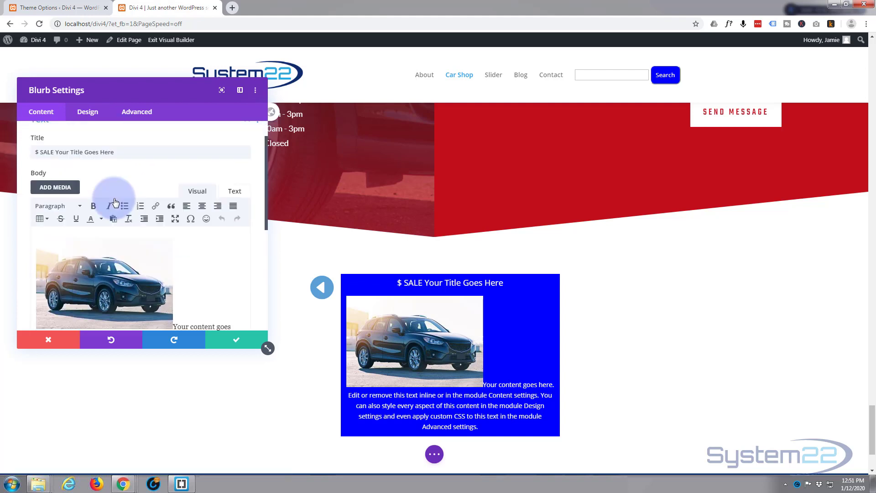
left_click(113, 251)
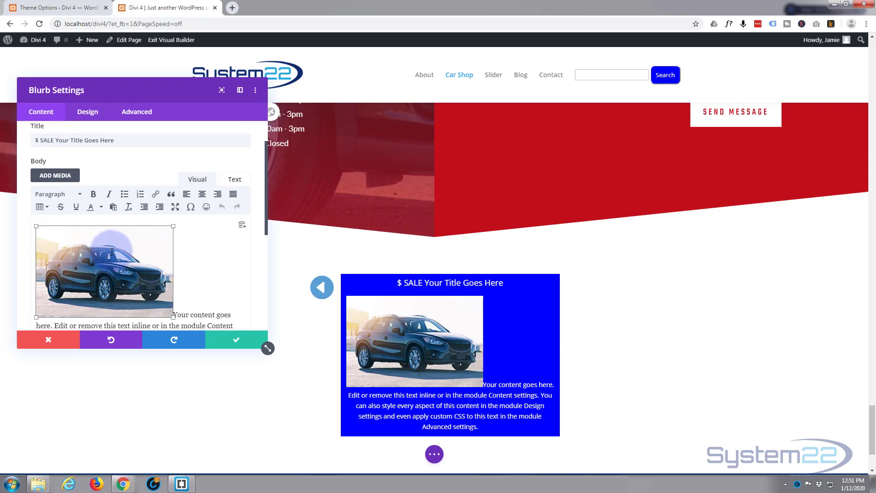
left_click(202, 196)
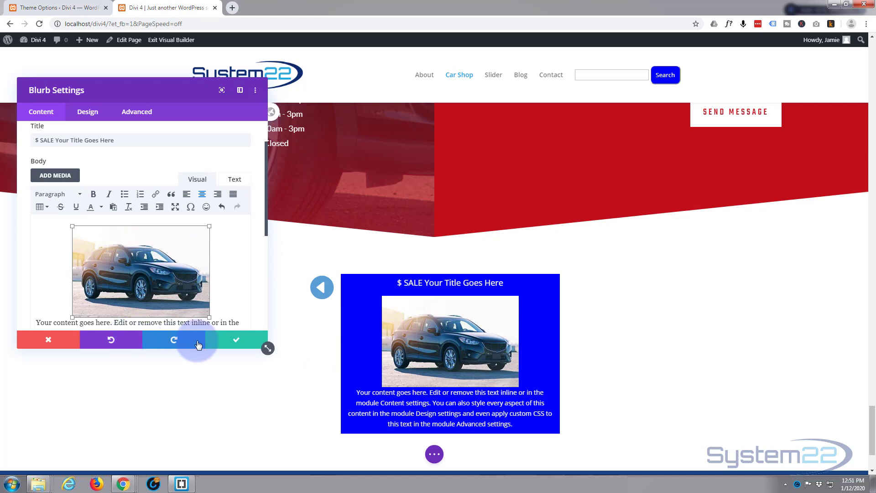
left_click(234, 343)
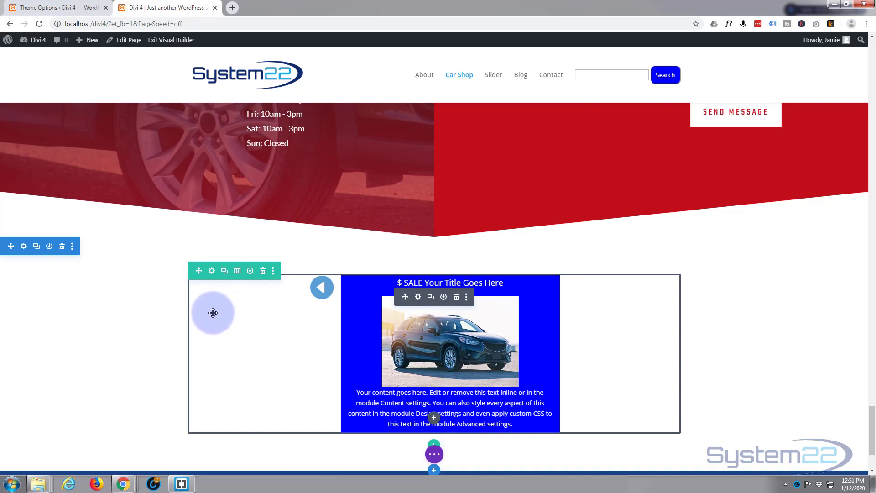
Set the width of the section containing the blurb to 500px and move the settings window clear of the blurb
left_click(24, 247)
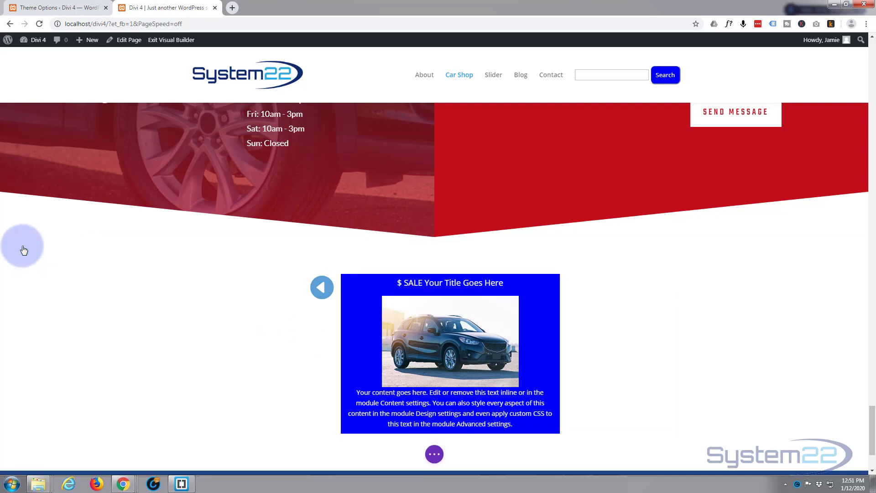
left_click(87, 112)
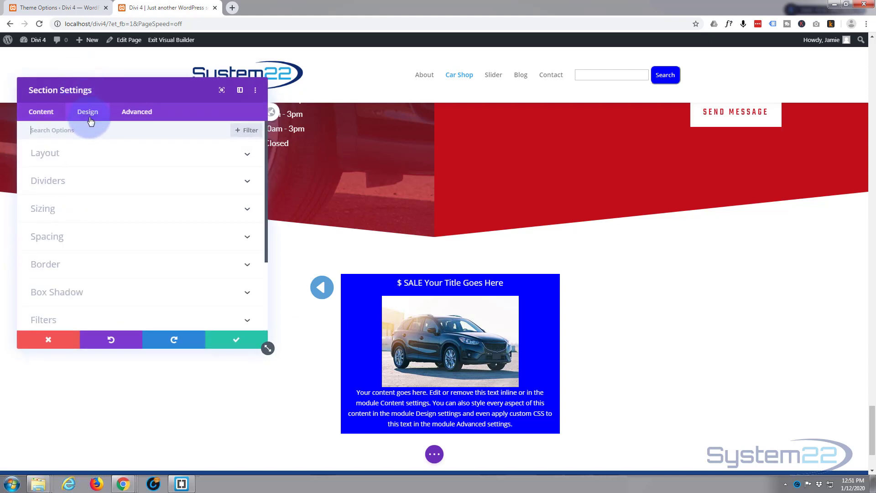
left_click(106, 214)
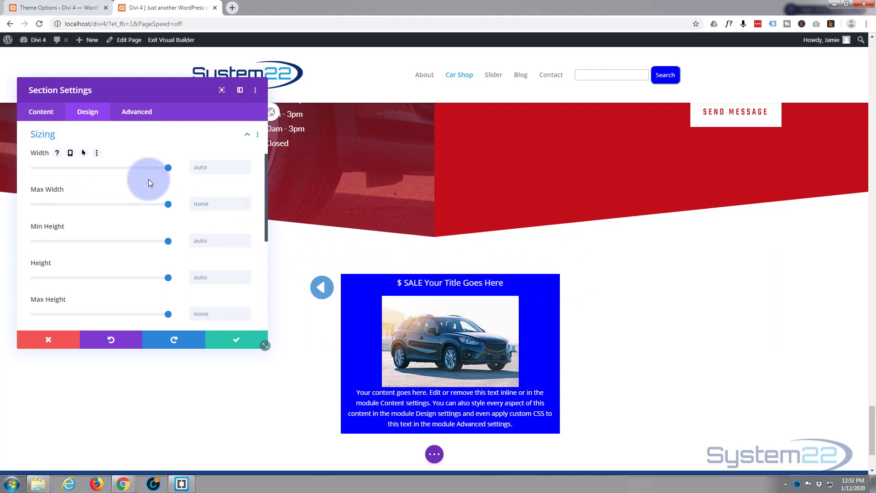
left_click(199, 171)
type("500px")
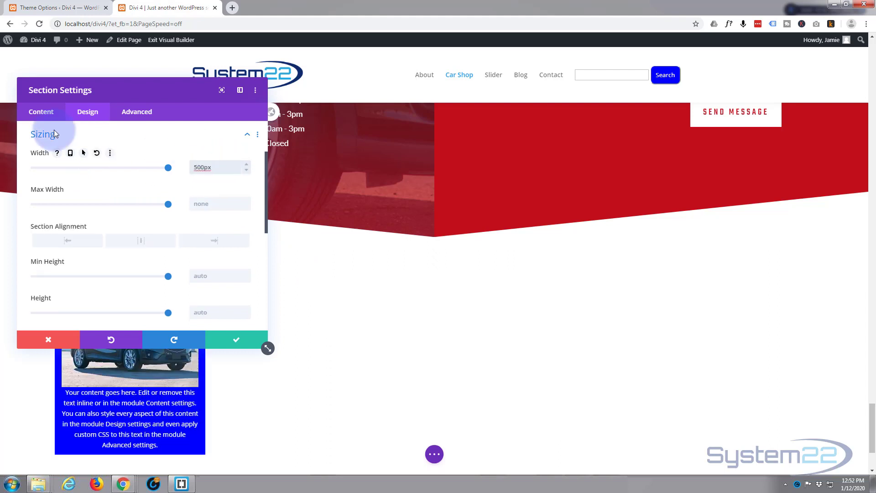
left_click_drag(137, 85, 390, 141)
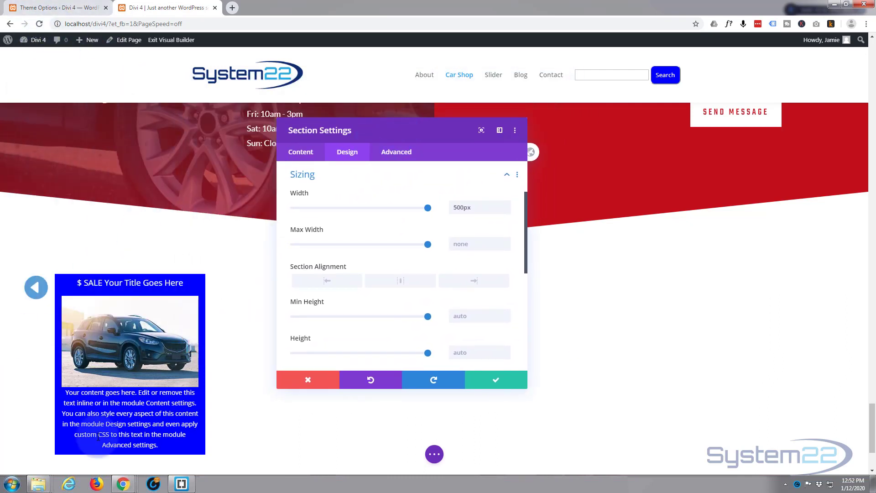
scroll(111, 397, "down", 2)
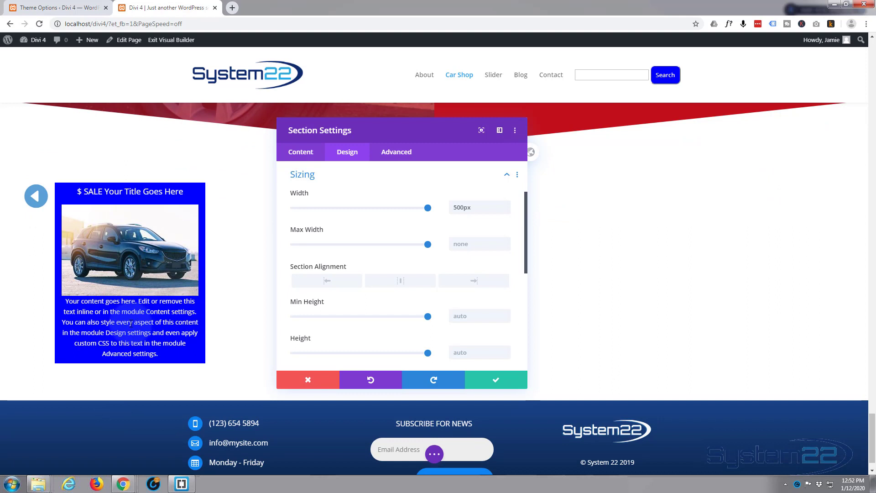
scroll(131, 324, "up", 1)
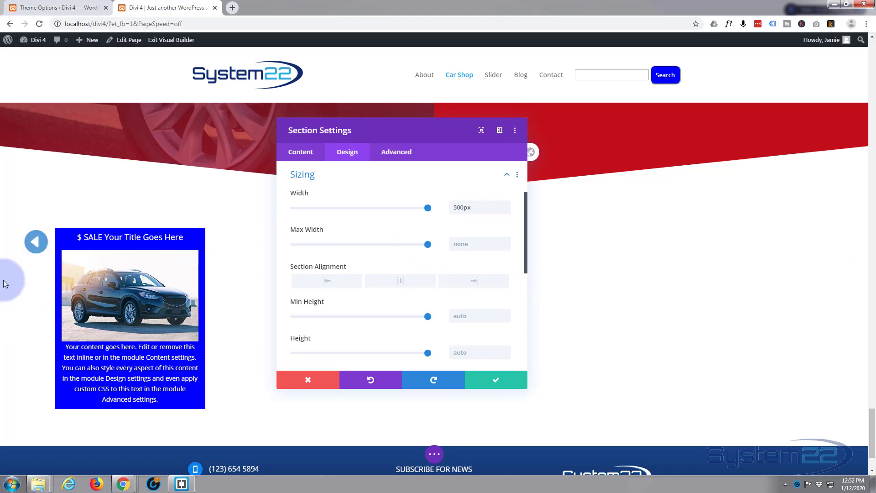
Add "position:fixed; z-index:99999999; bottom:300px; right:0;" to the section's Main Element custom CSS
left_click(395, 155)
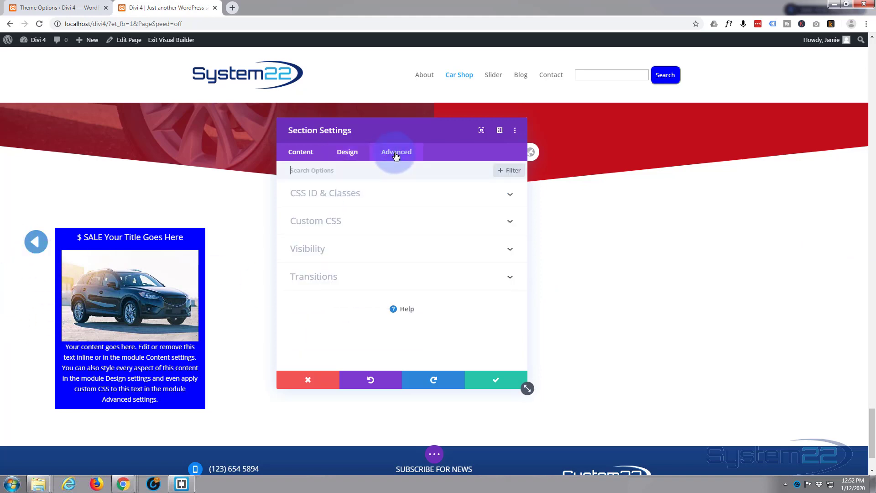
left_click(389, 220)
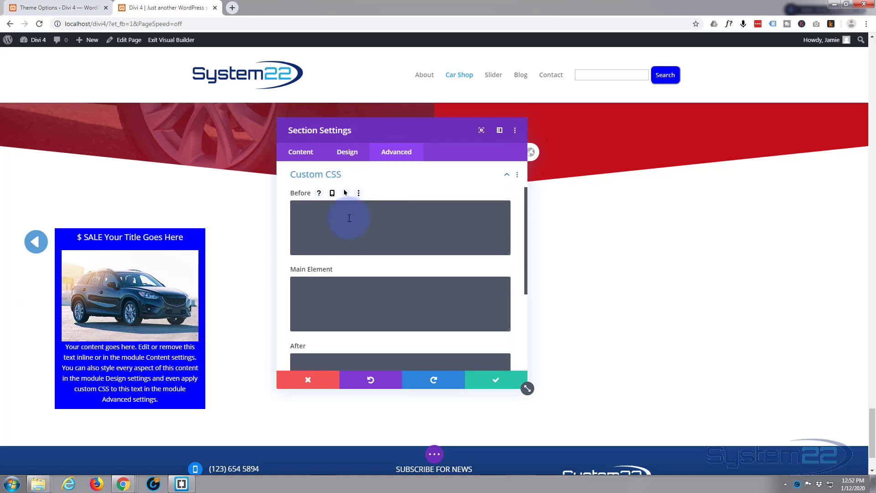
scroll(343, 260, "down", 1)
left_click(305, 236)
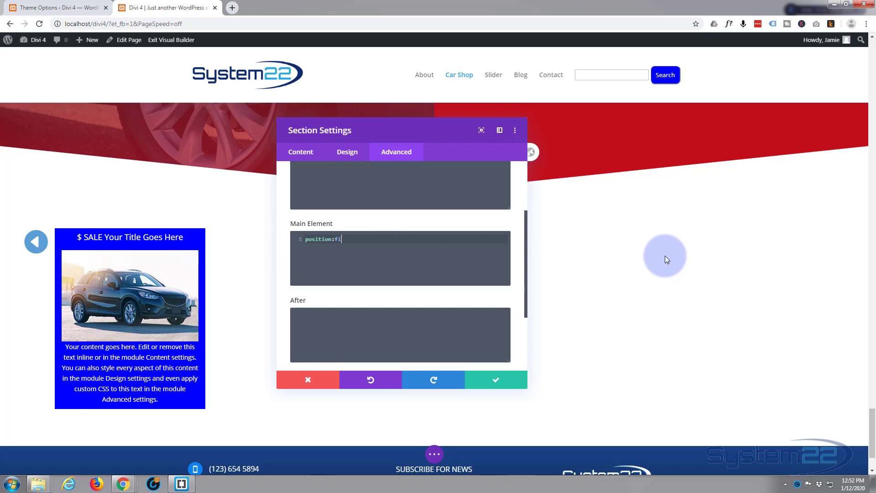
type("position:fixed; z-indez:99999999")
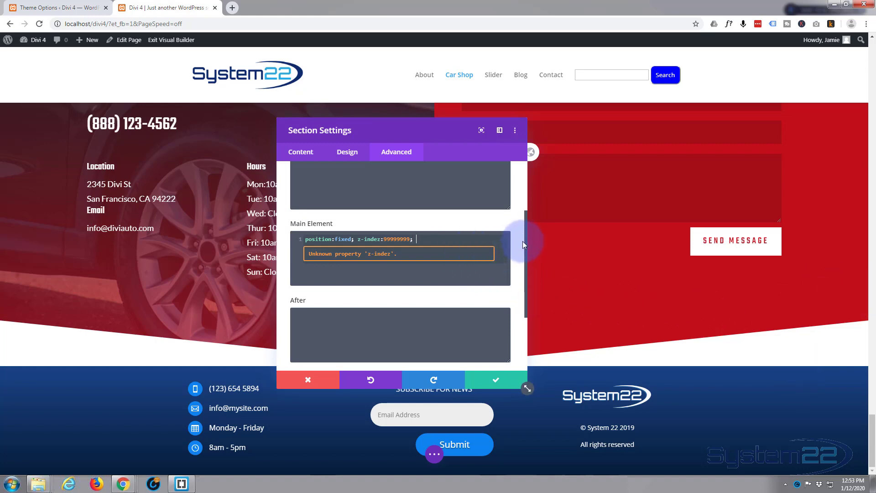
type("ttom:300px")
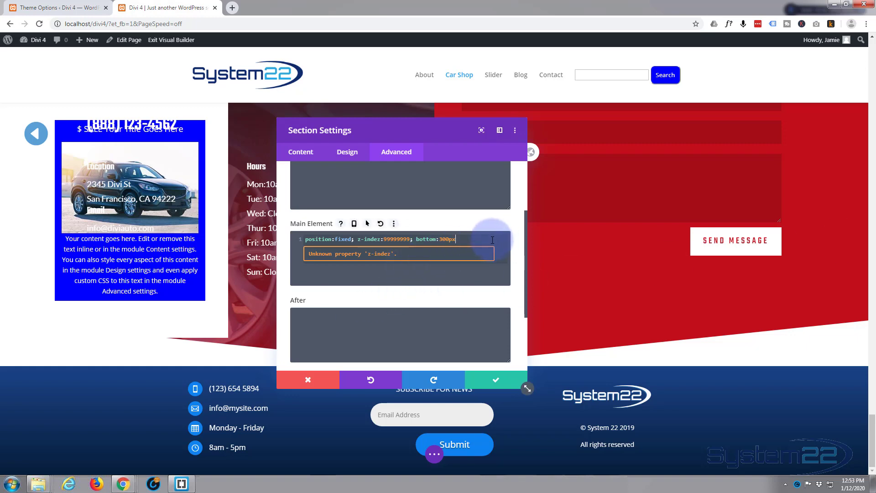
type(";")
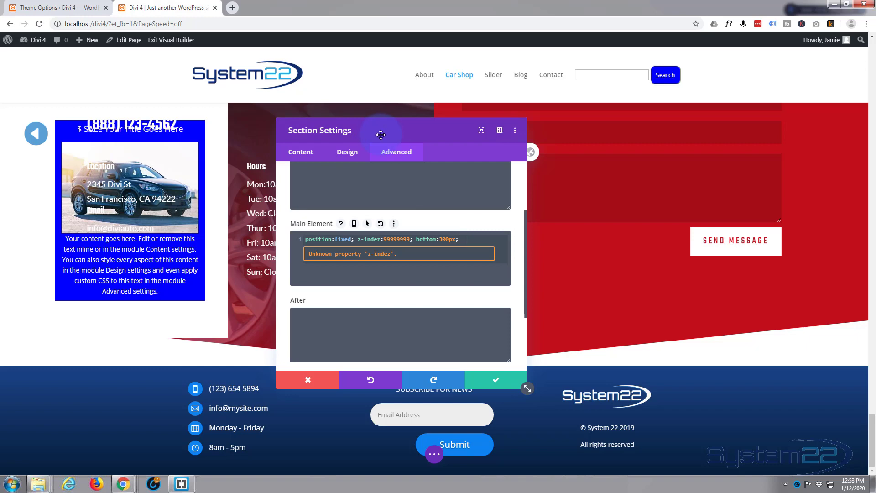
left_click(381, 239)
key("BackSpace")
type("x")
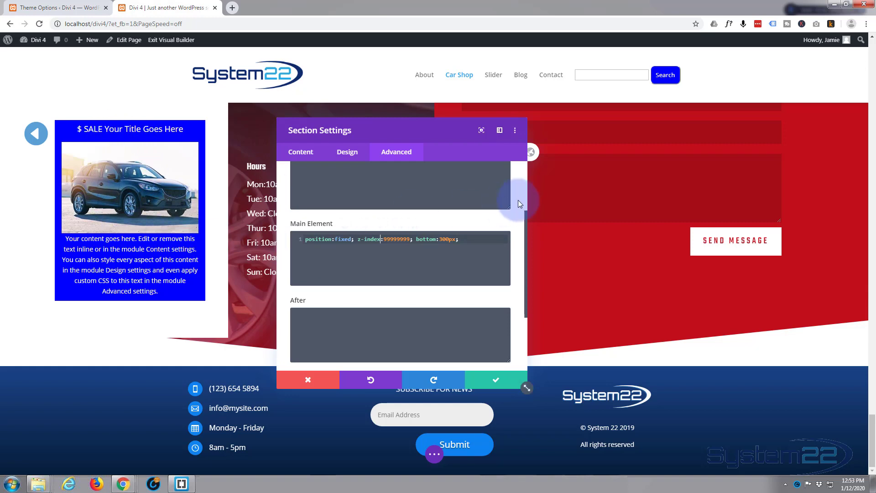
left_click(497, 234)
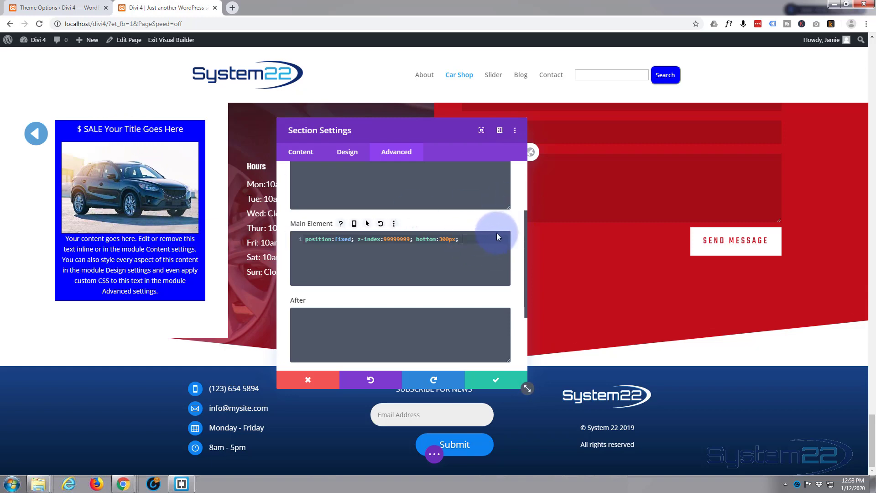
type("right:0;")
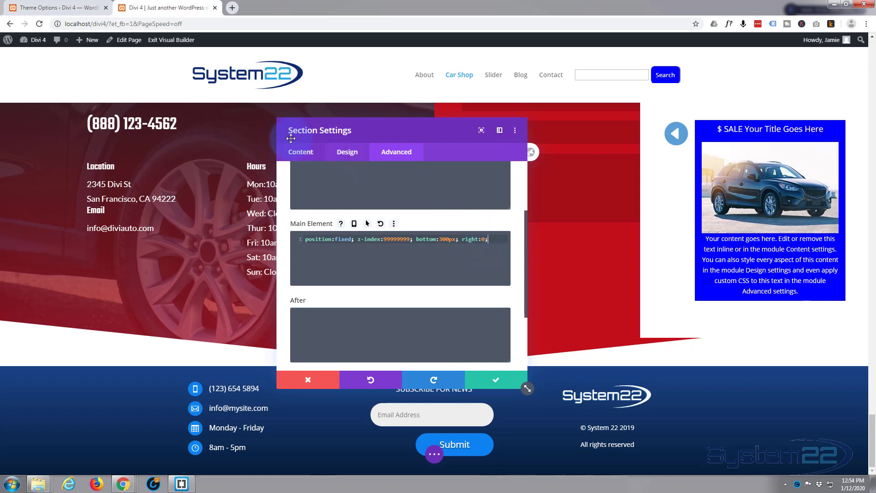
Give the section a fully transparent background color, rgba(0,0,0,0)
left_click(300, 152)
left_click(319, 218)
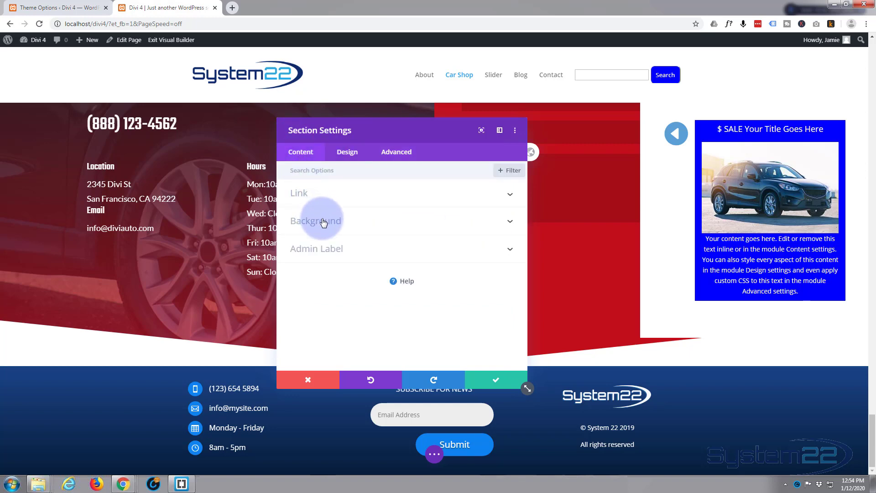
left_click(355, 265)
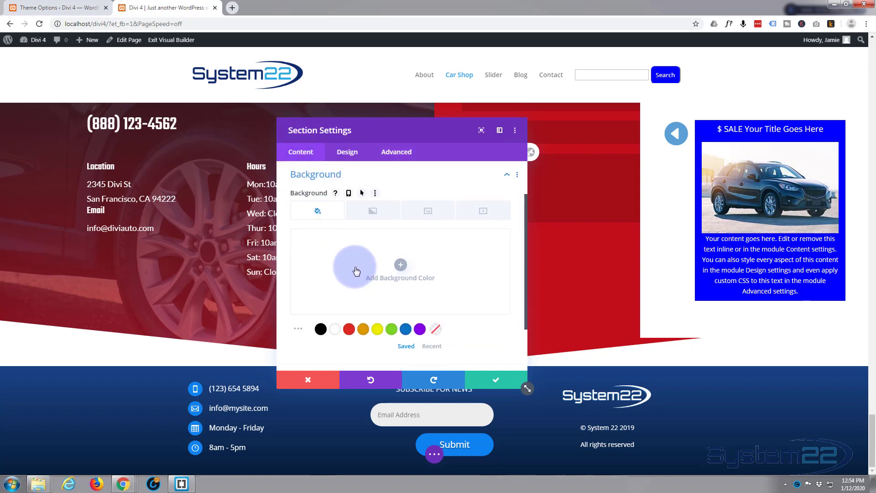
left_click(499, 244)
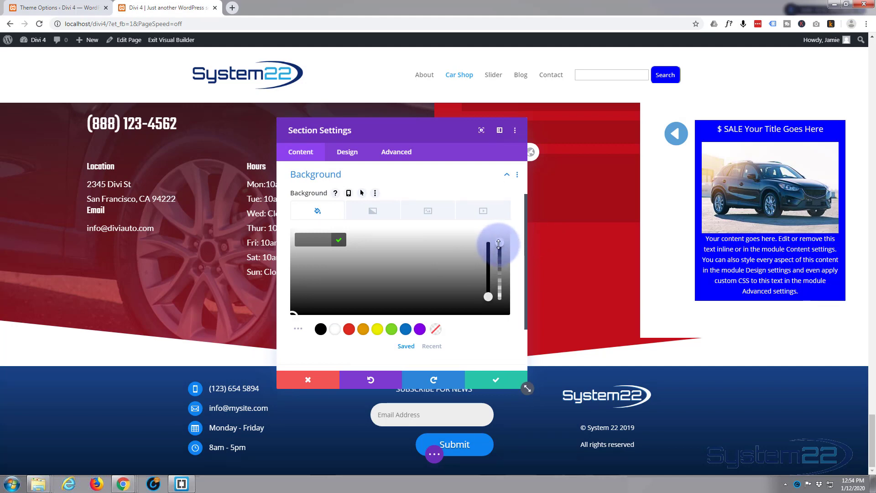
left_click_drag(502, 255, 504, 323)
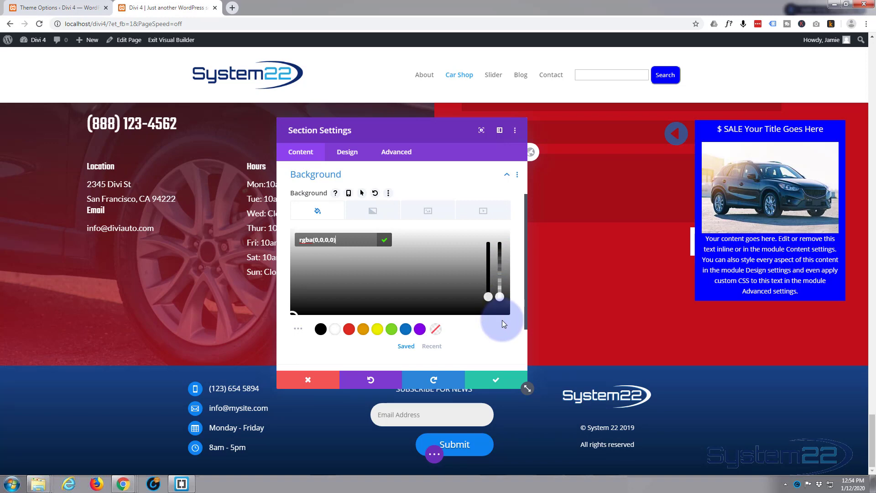
left_click(502, 322)
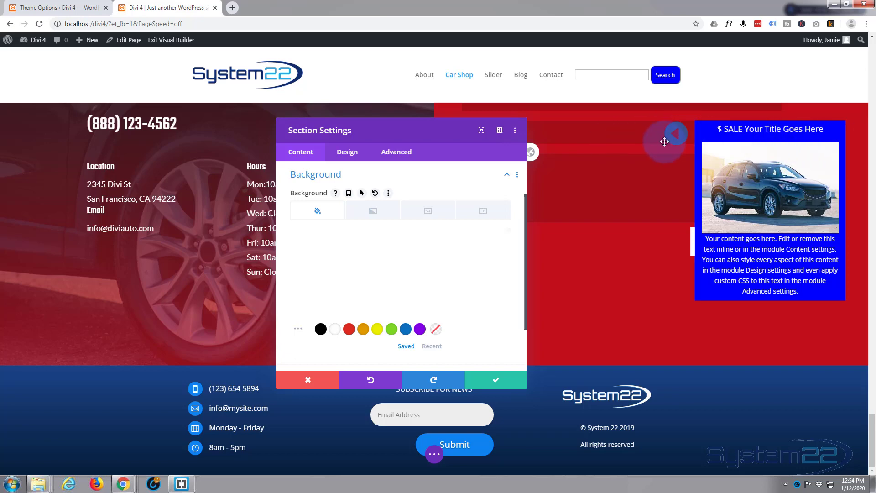
Set the section's right margin to -380px so only the arrow tab stays on the page
left_click(347, 153)
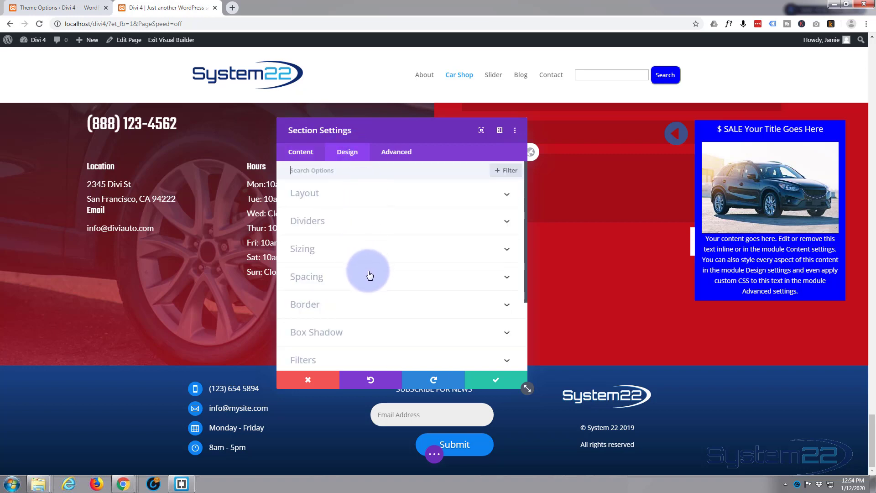
left_click(370, 275)
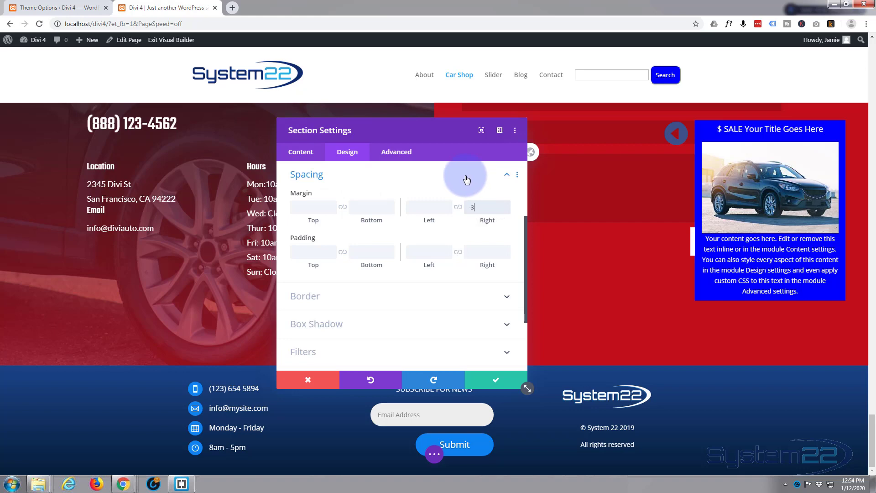
type("px")
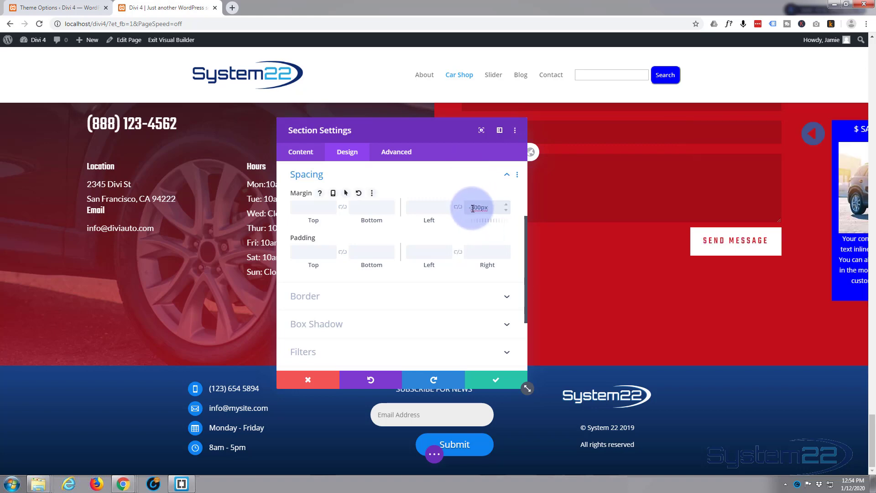
left_click_drag(476, 209, 473, 209)
type("4")
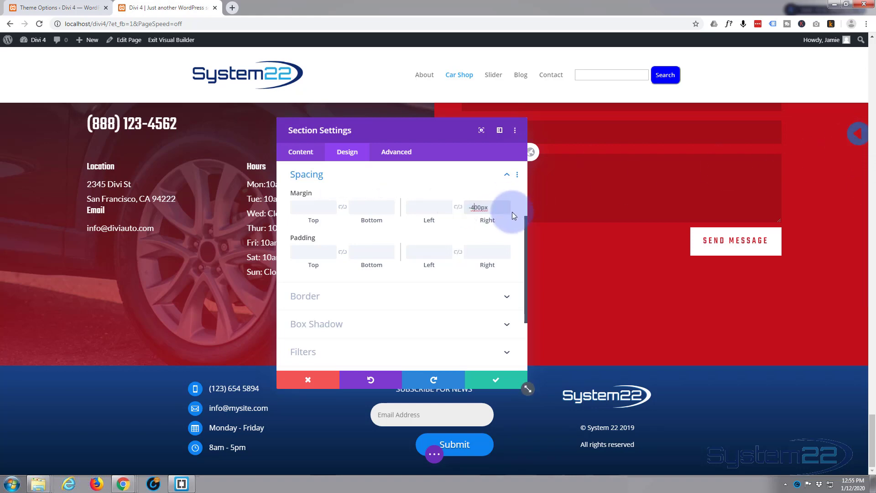
left_click_drag(470, 208, 504, 207)
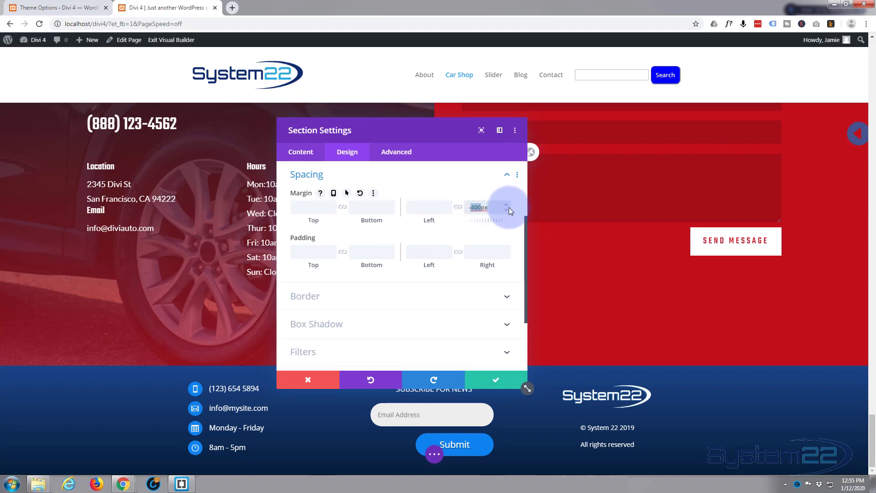
type("380")
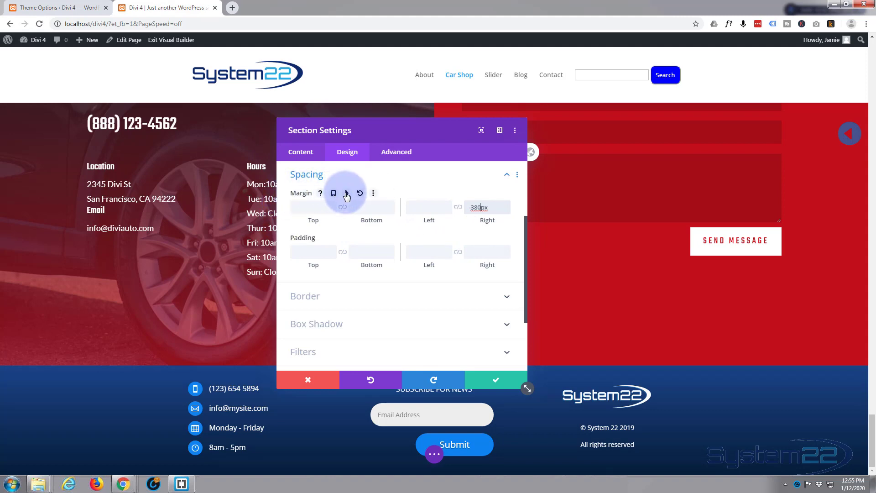
Enable the hover state for the section's margin and set its right margin there to 0px
left_click(346, 193)
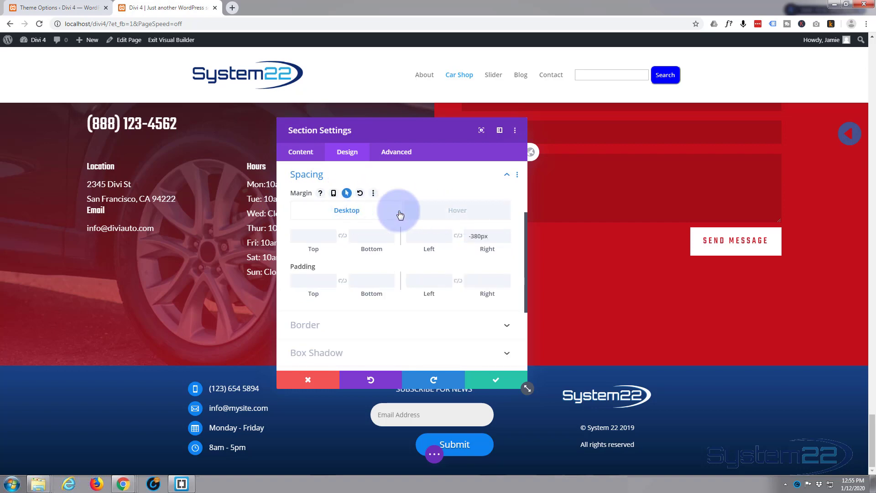
left_click(457, 214)
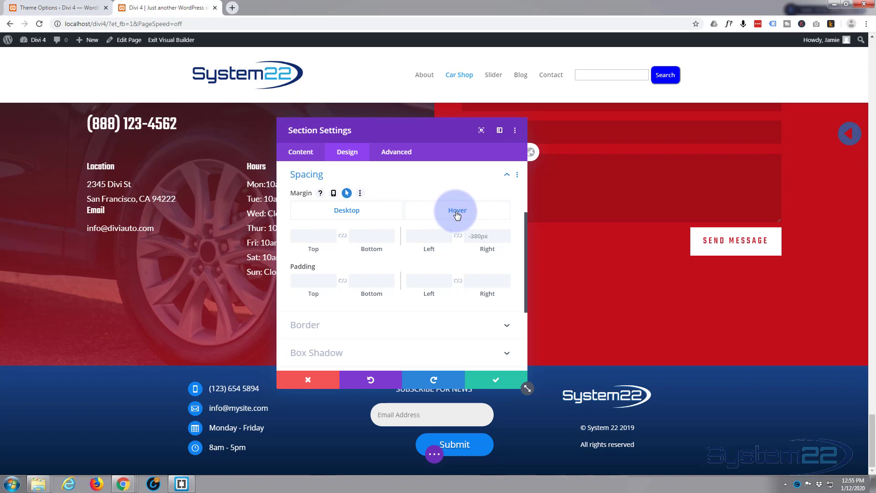
left_click(472, 236)
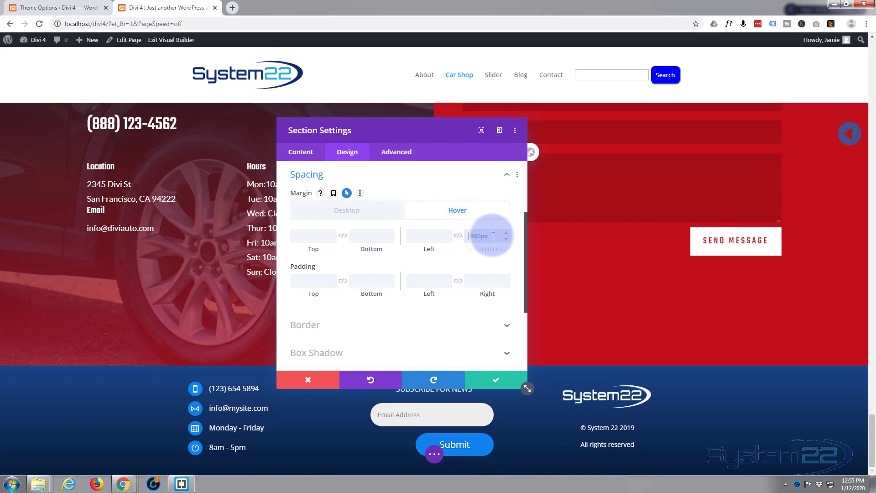
type("0")
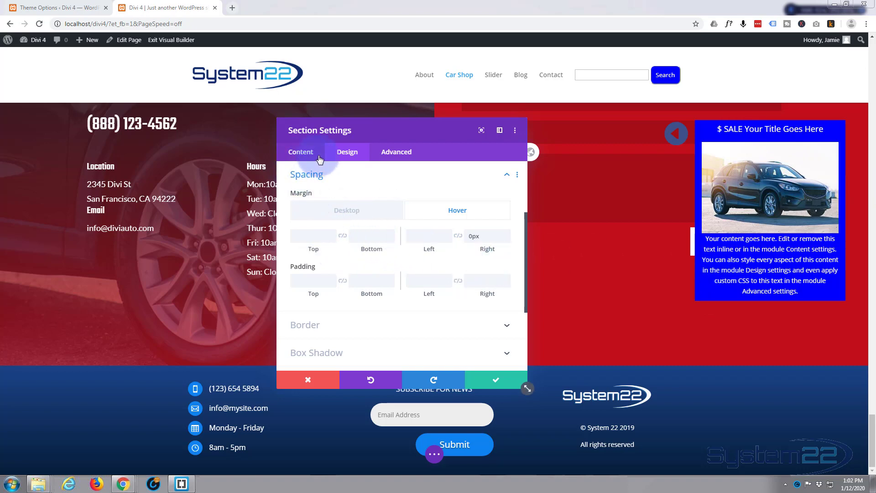
Apply the saved blue swatch to the section background and copy its hex code, #0c71c3
left_click(296, 152)
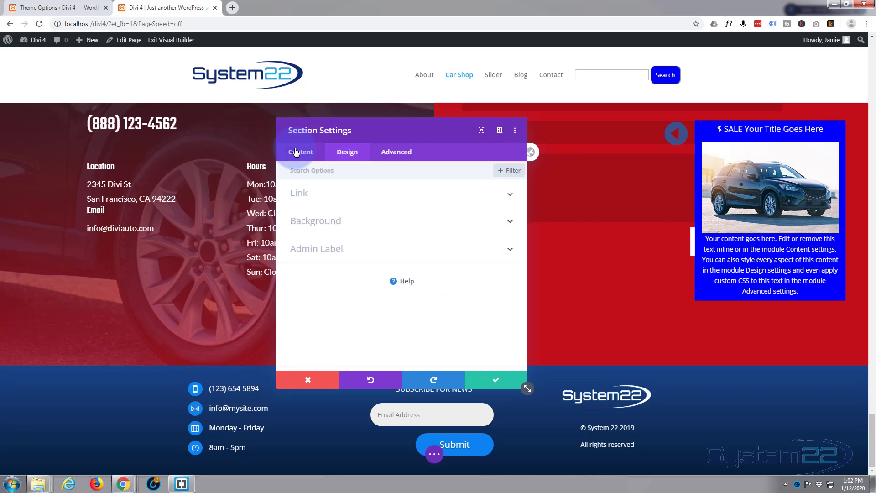
left_click(373, 221)
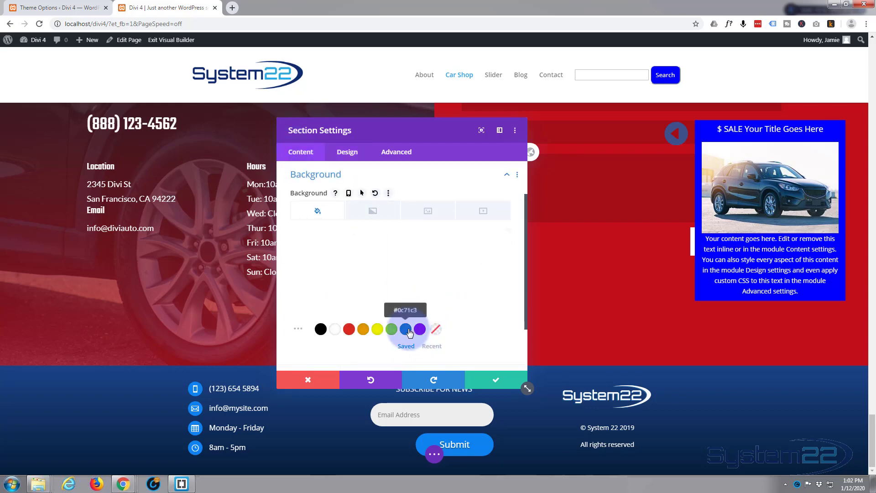
left_click(406, 330)
left_click(390, 264)
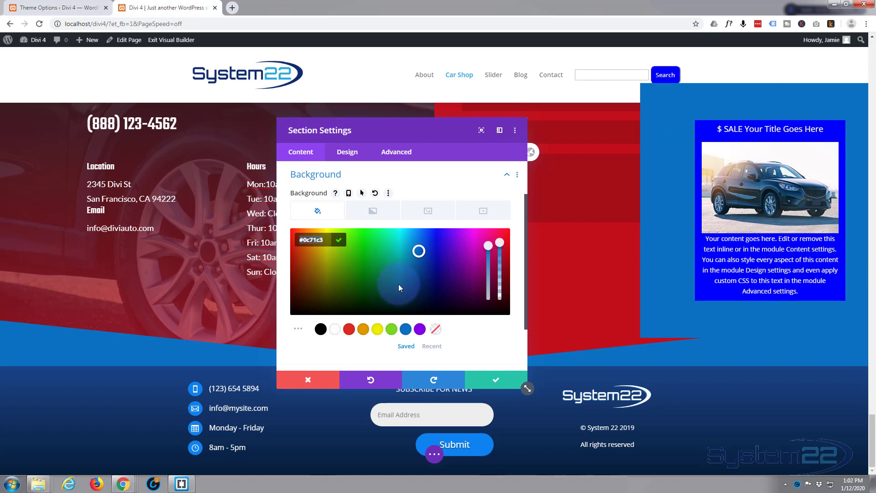
left_click(482, 337)
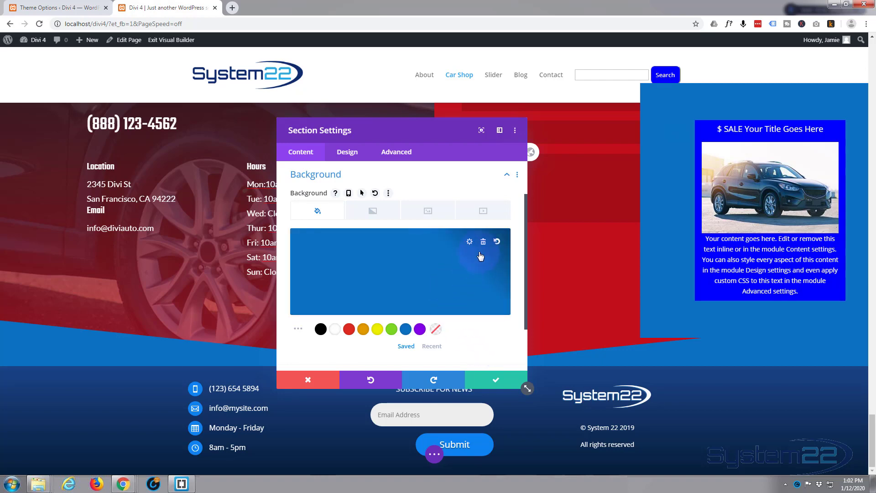
Remove the blue background color from the section and make its background fully transparent again
left_click(485, 246)
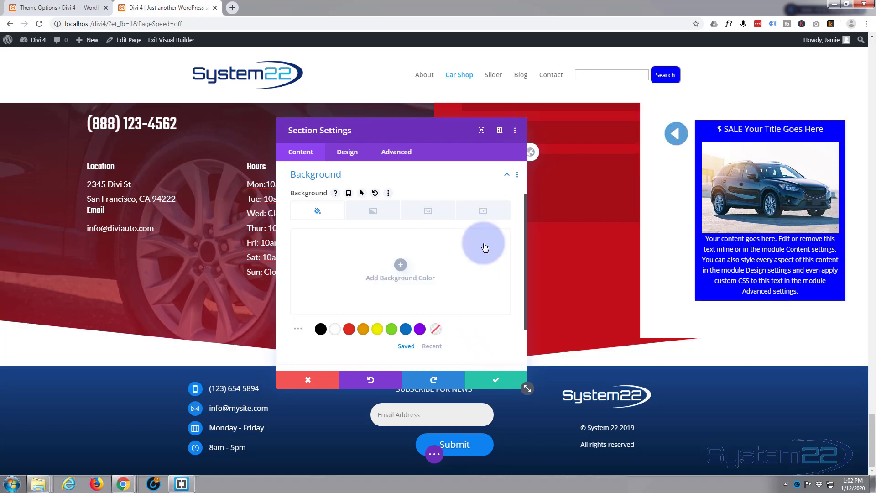
left_click(484, 246)
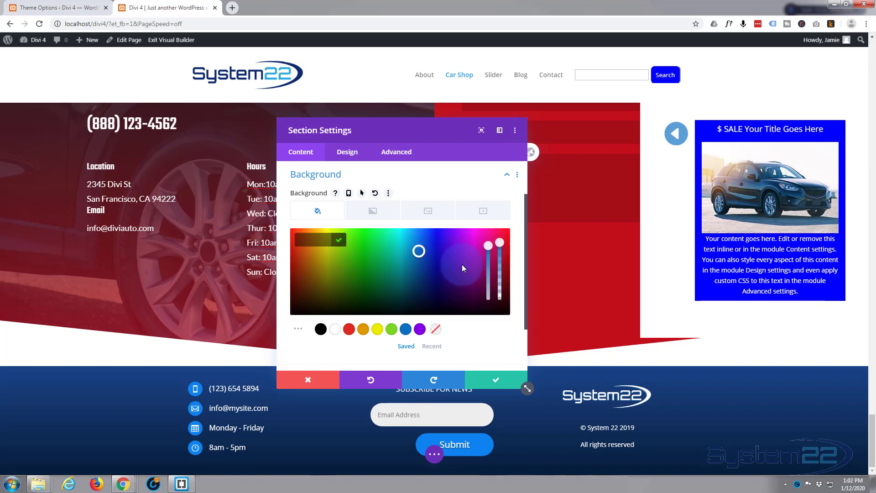
left_click_drag(502, 275, 504, 318)
left_click(505, 322)
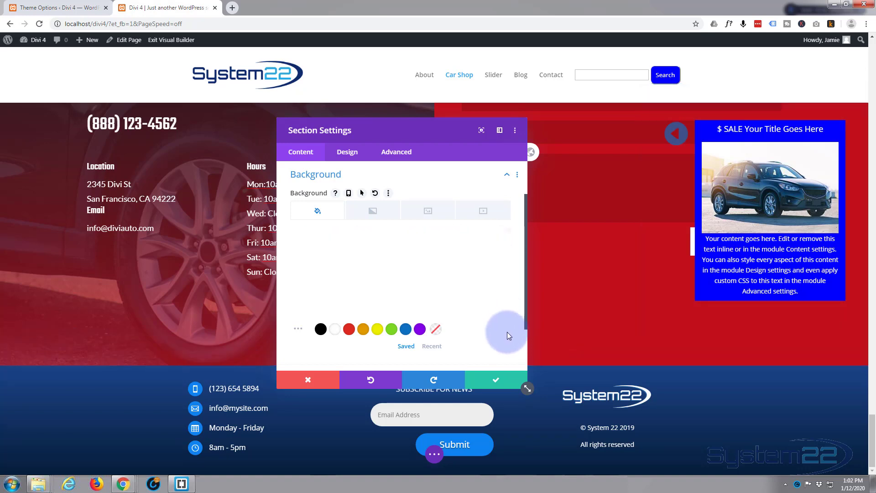
Save the section settings and the page
left_click(506, 386)
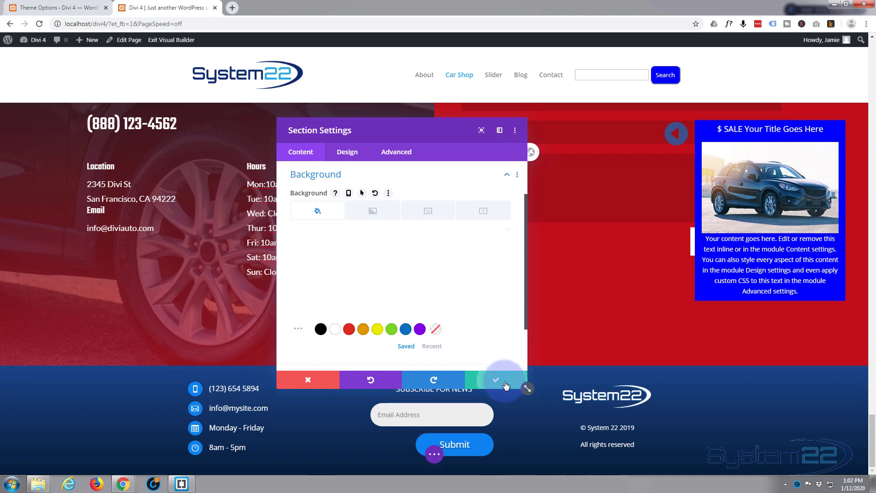
left_click(435, 455)
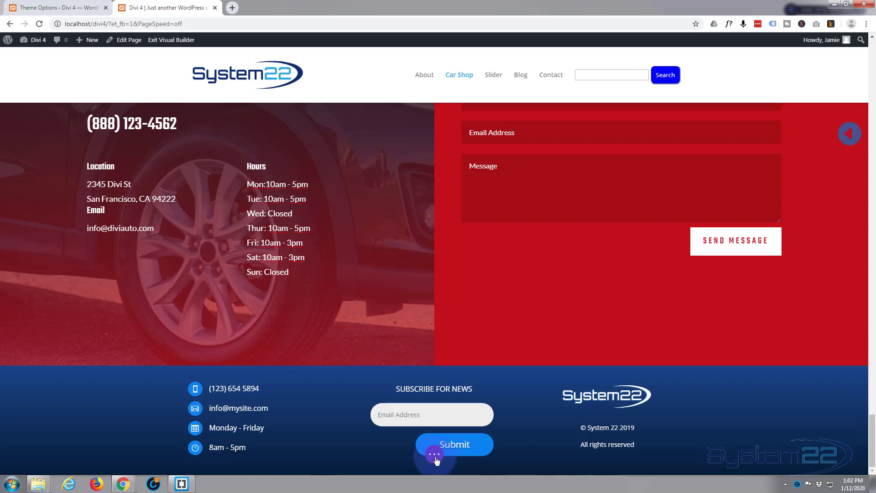
left_click(435, 455)
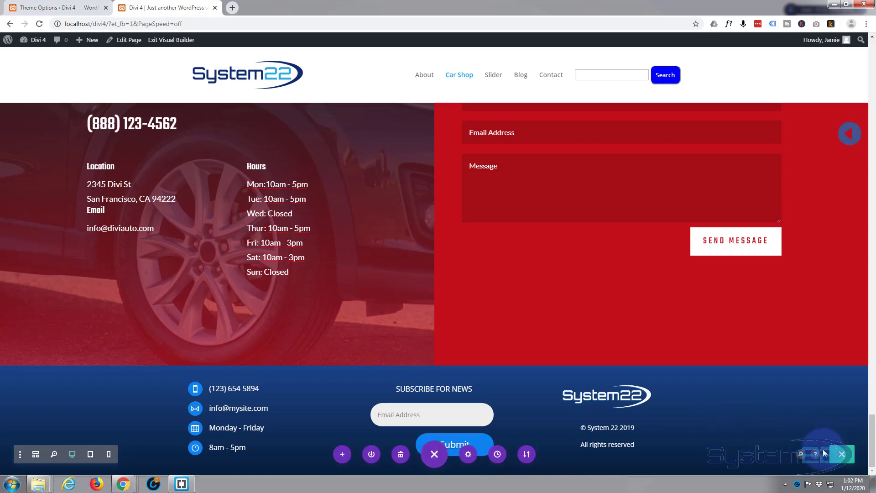
left_click(842, 454)
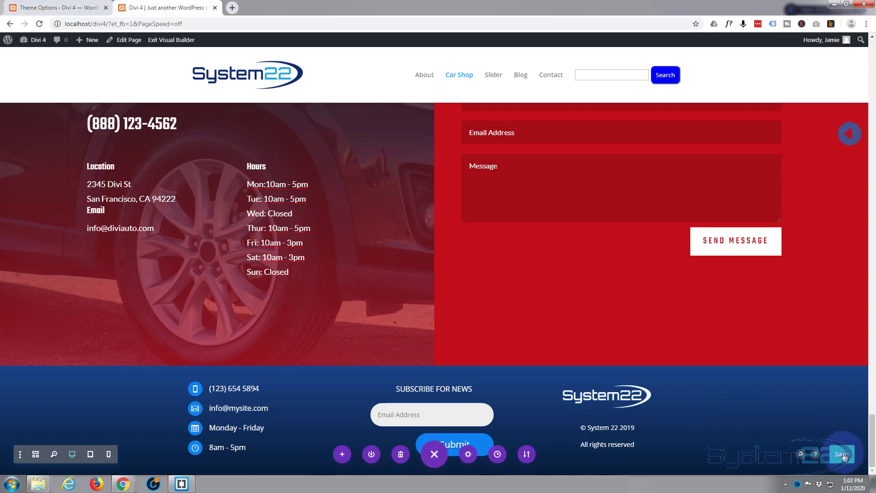
In the Theme Options custom CSS, set both .sblb backgrounds, module header and blurb description, to #0c71c3 and save the changes
left_click(59, 8)
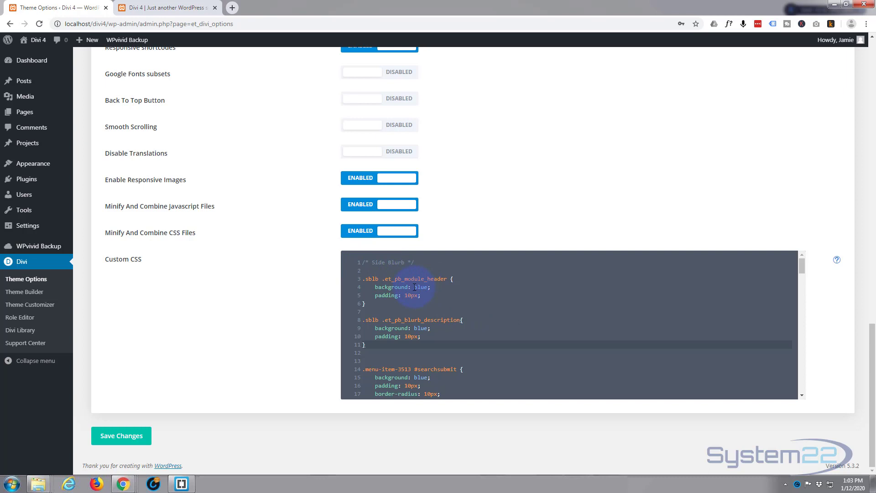
left_click_drag(414, 287, 427, 287)
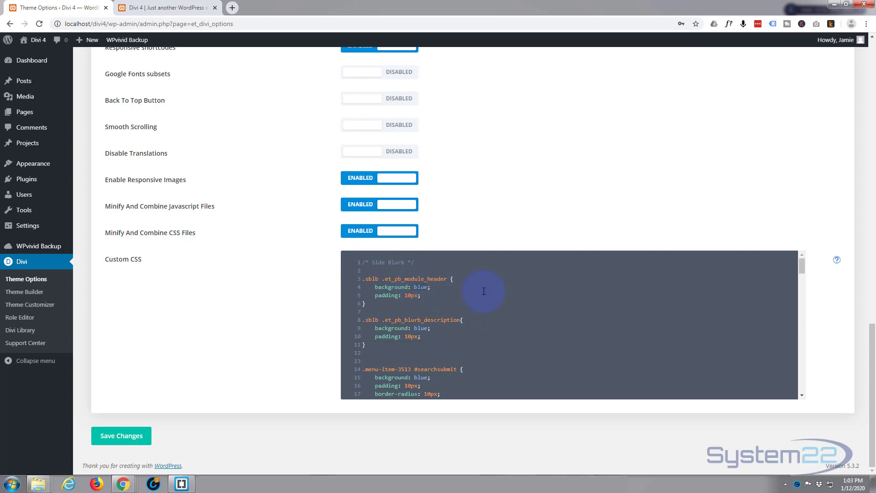
key("BackSpace")
type("#0c71c3")
type("#0c71c3")
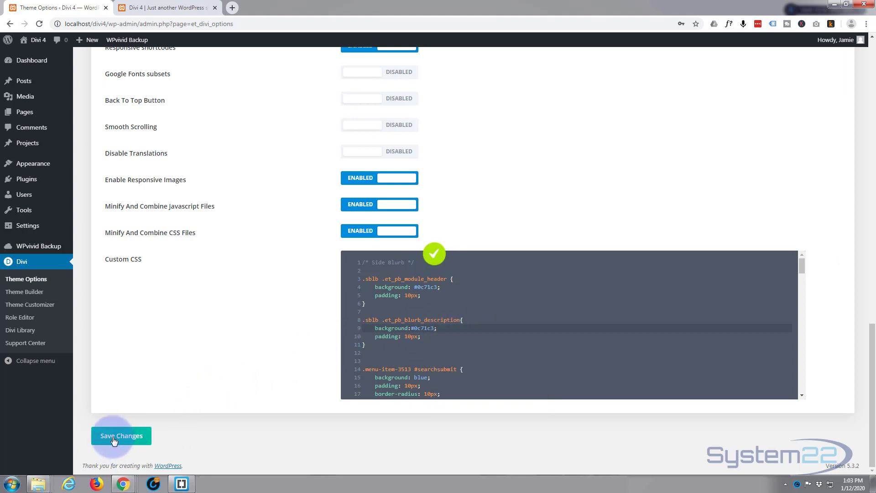
Exit the Visual Builder on the page and test the sale blurb's slide-out from its arrow tab
left_click(159, 11)
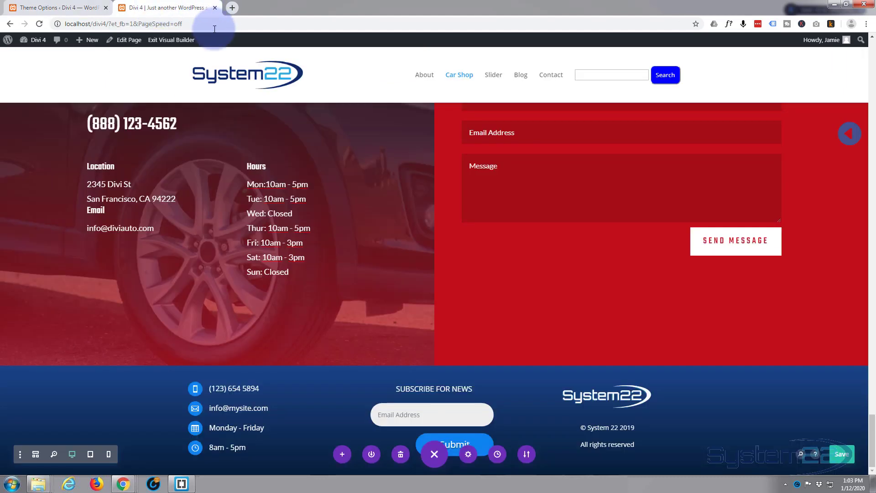
left_click(168, 42)
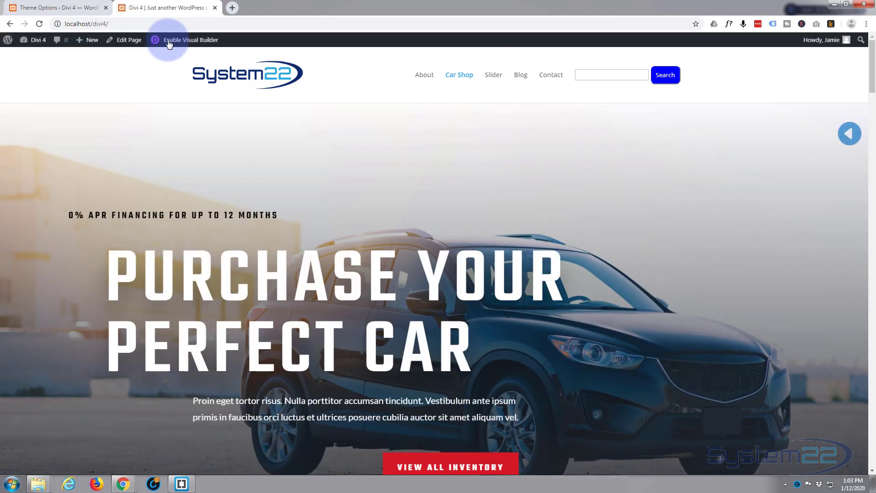
left_click(849, 133)
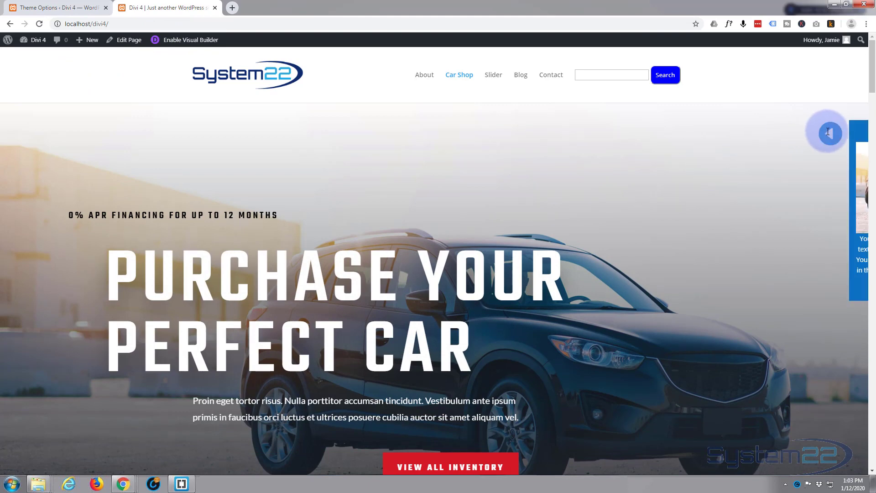
left_click(461, 174)
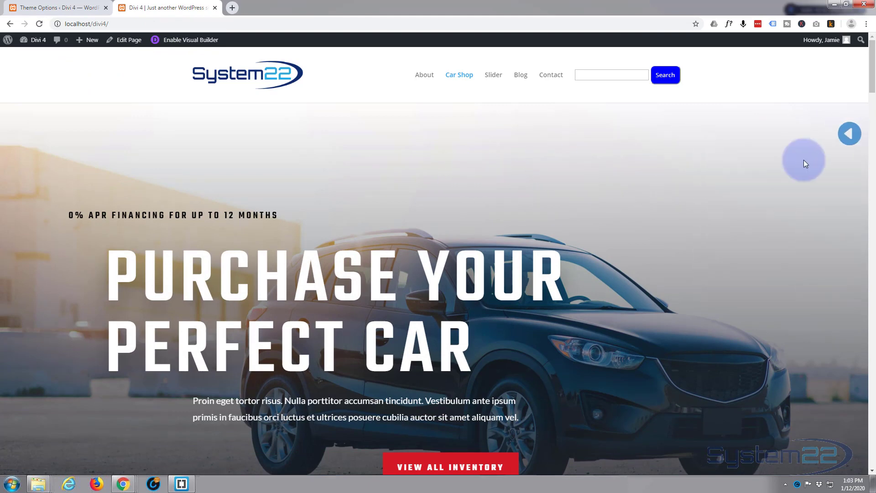
left_click(839, 137)
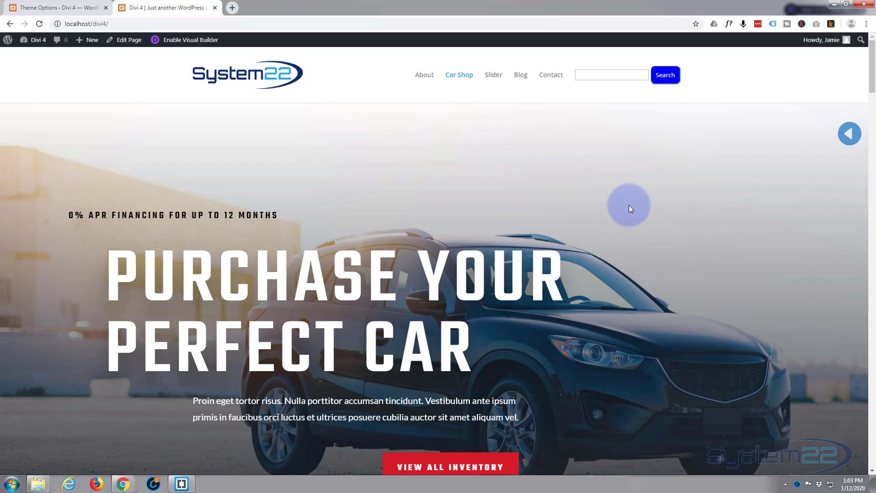
mouse_move(841, 132)
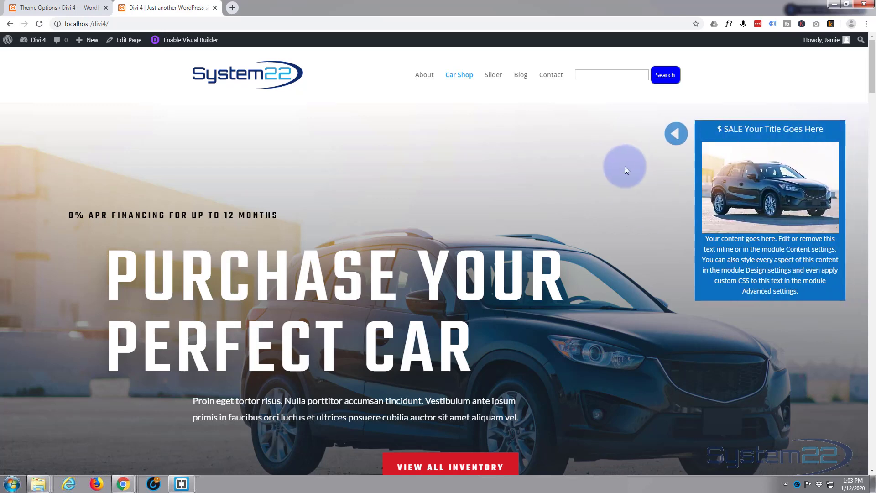